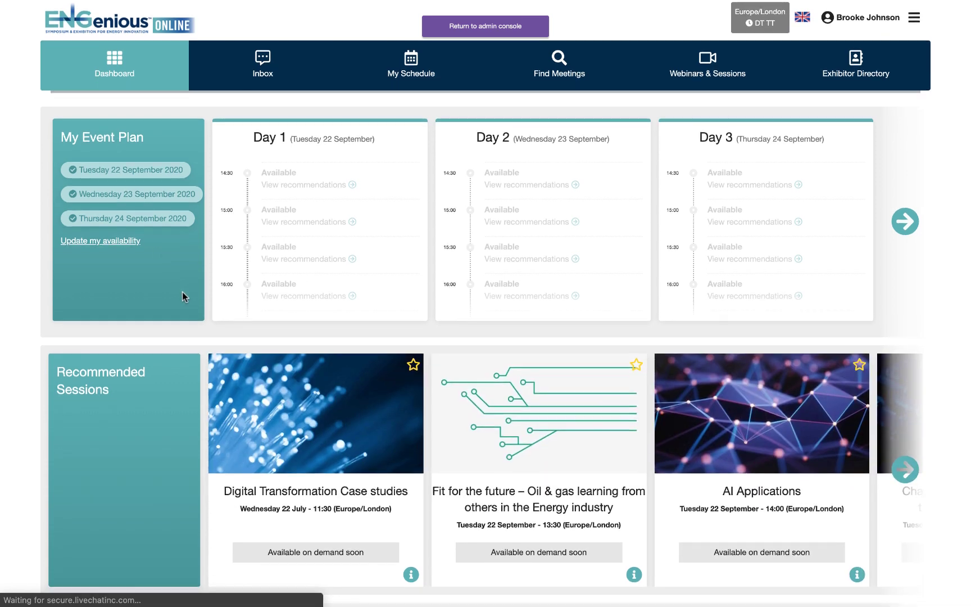
# Review the three-day event plan, recommended sessions and business leads, then open the top-right account menu.
pyautogui.scroll(-2, 182, 292)
pyautogui.scroll(-5, 182, 291)
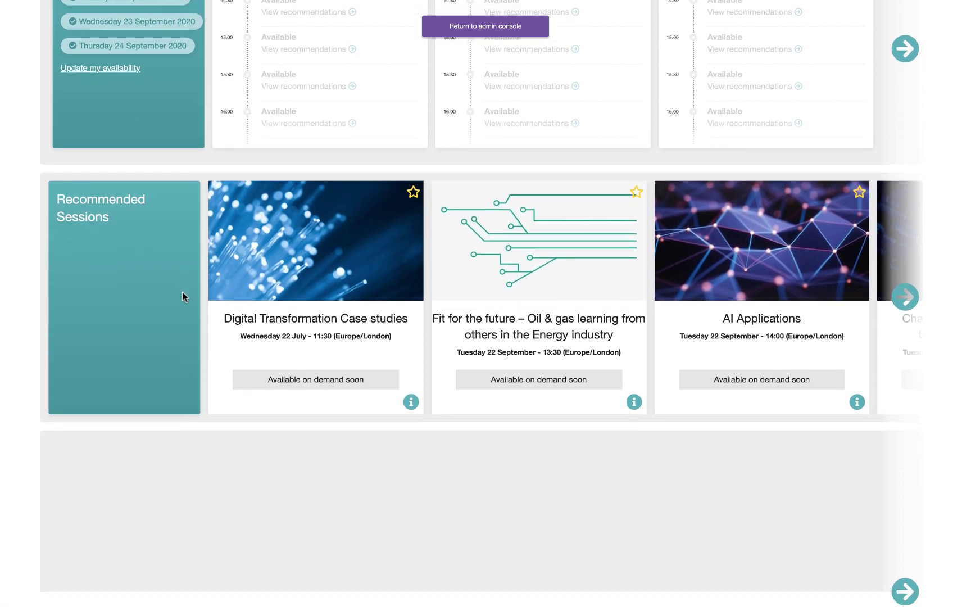
pyautogui.scroll(-4, 182, 291)
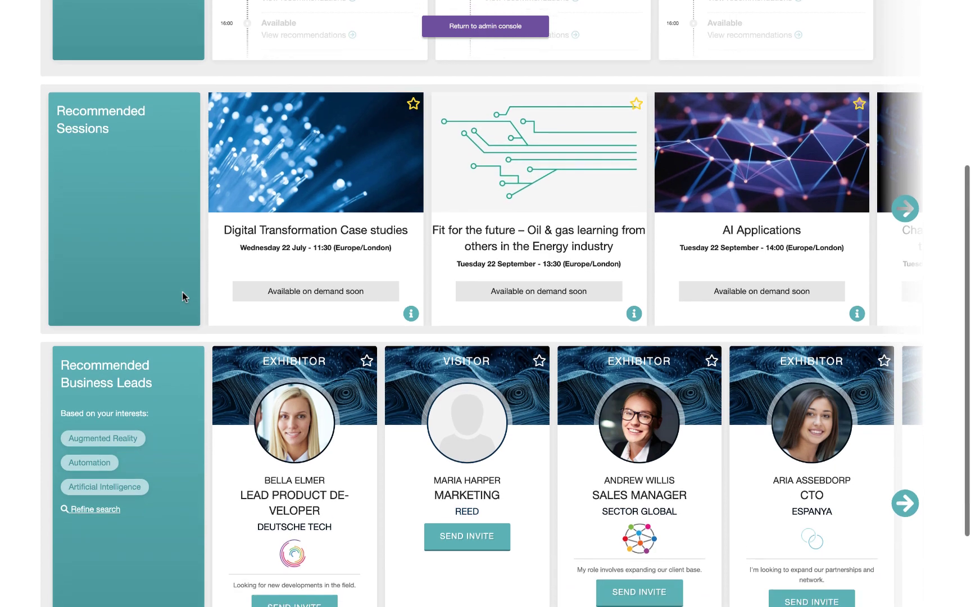
pyautogui.scroll(-2, 182, 291)
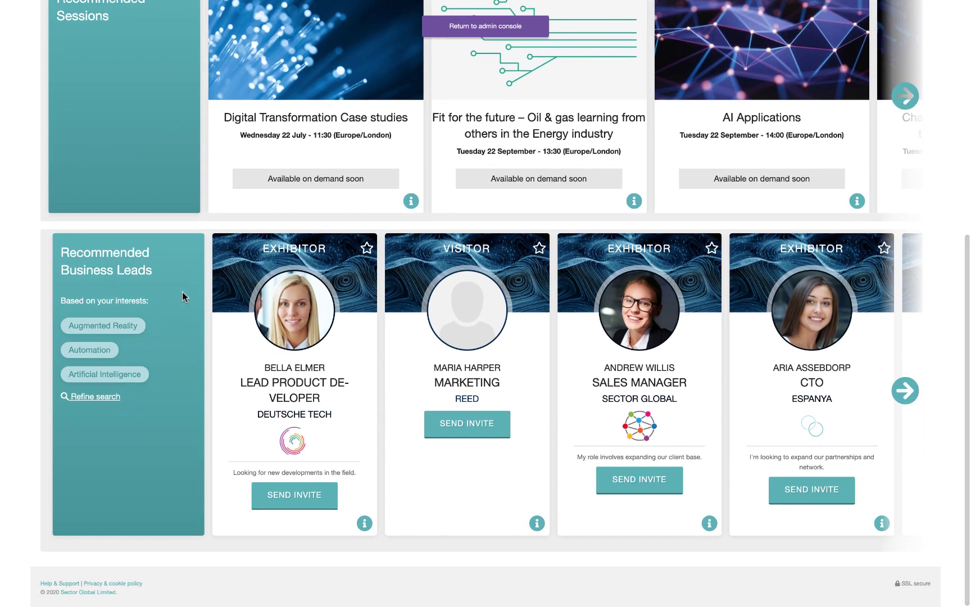
pyautogui.scroll(8, 182, 291)
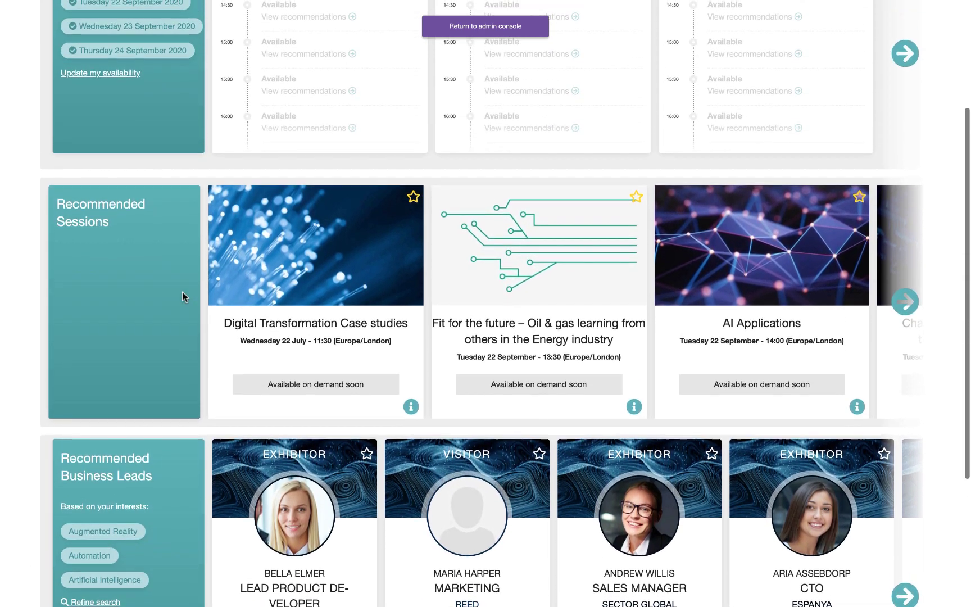
pyautogui.scroll(3, 182, 296)
pyautogui.scroll(2, 182, 291)
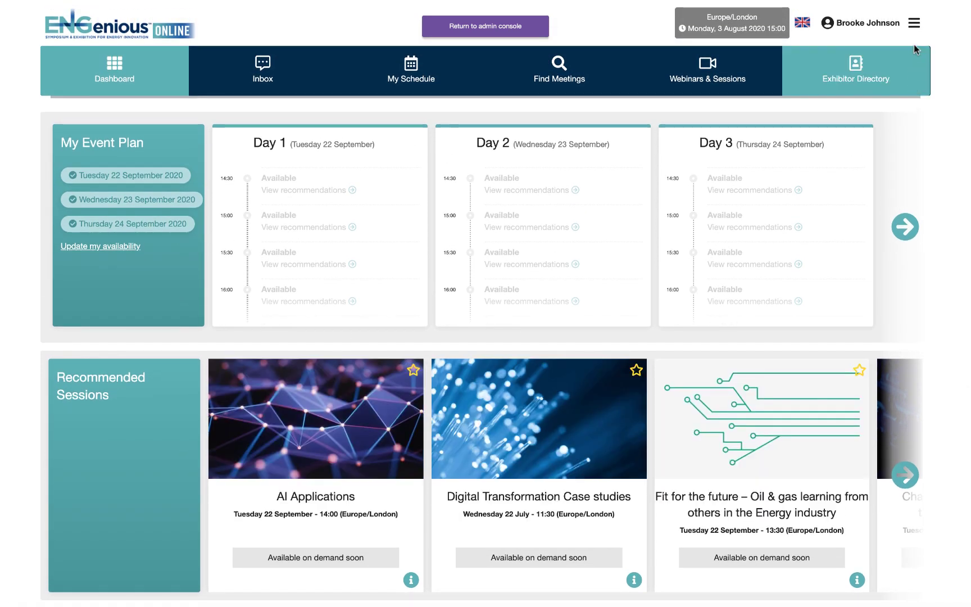
pyautogui.click(914, 23)
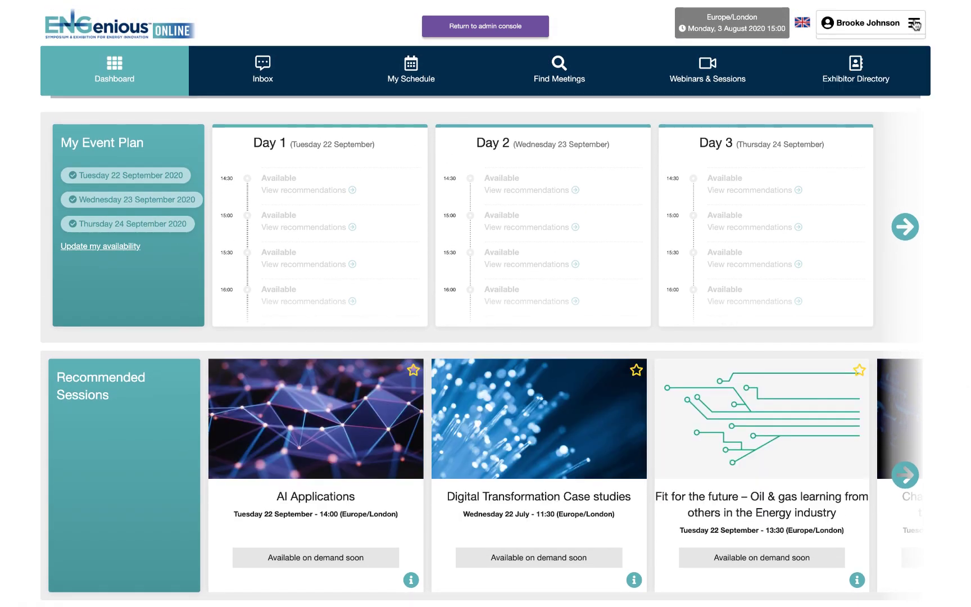
# Check the About Me fields in My Profile, including the mobile number, then view My Interests.
pyautogui.click(872, 51)
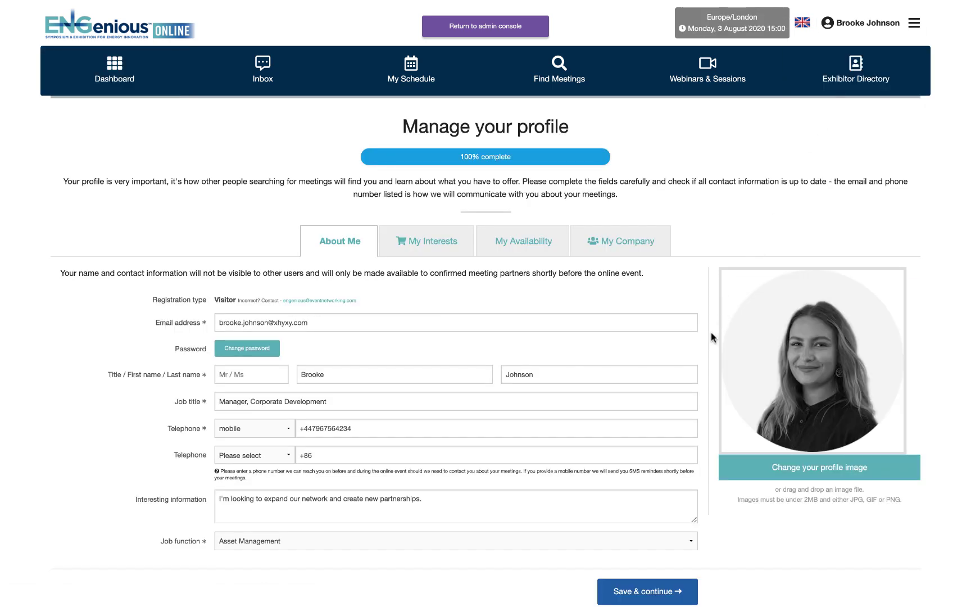
pyautogui.scroll(-2, 711, 336)
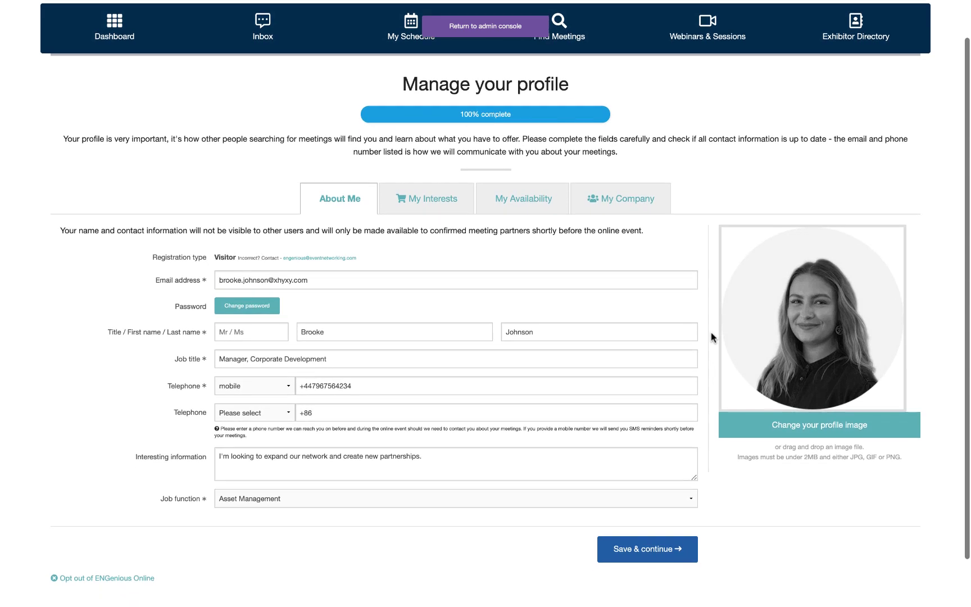
pyautogui.click(561, 383)
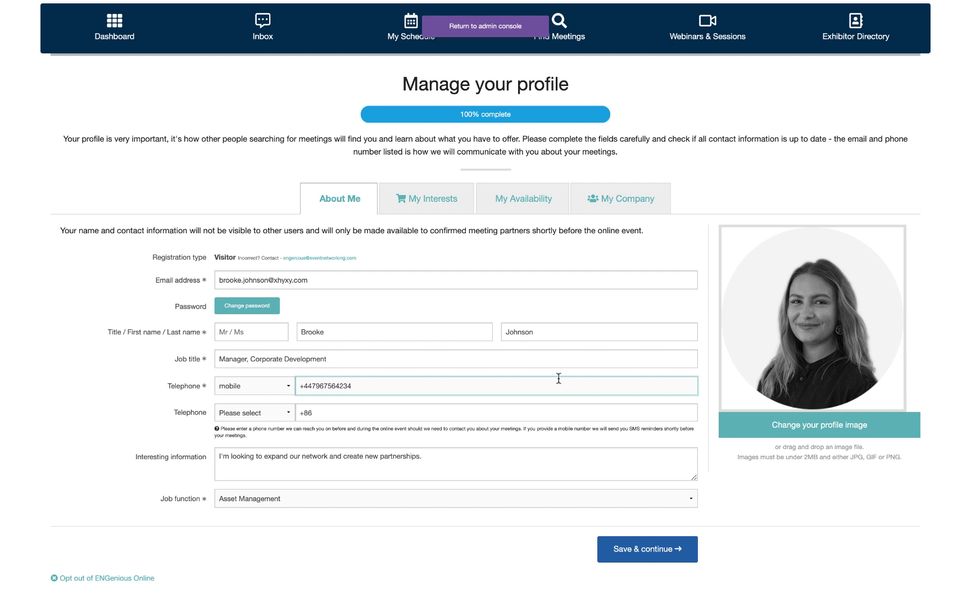
pyautogui.click(437, 201)
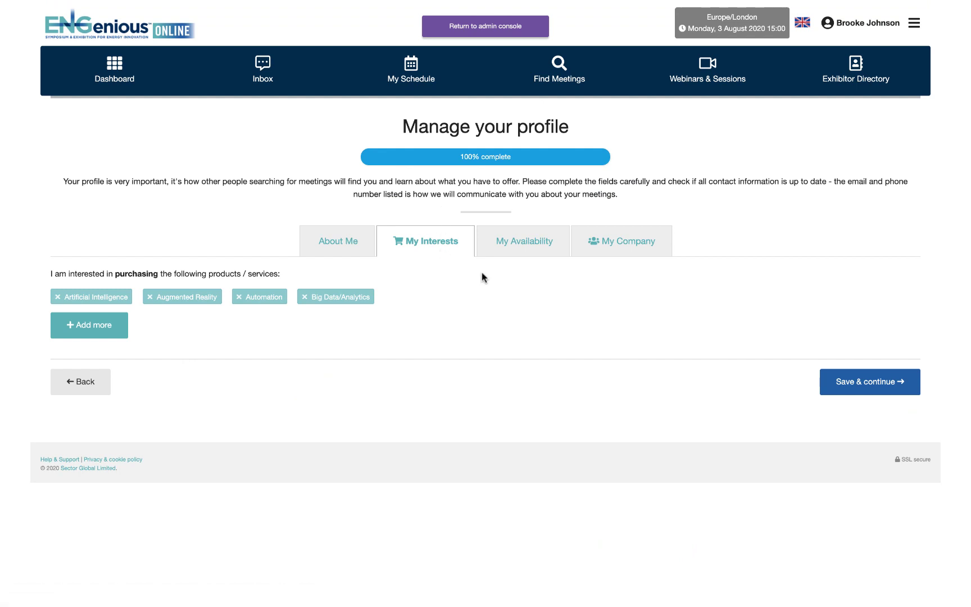
# Set Tuesday 22 September afternoon to 'NO - I am not available' and view the My Company details.
pyautogui.click(509, 247)
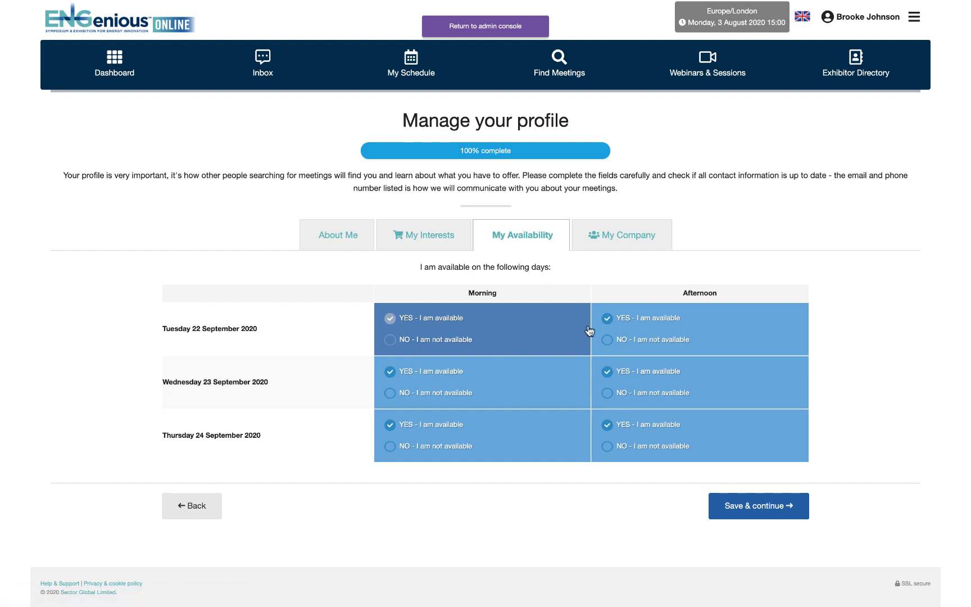
pyautogui.click(607, 339)
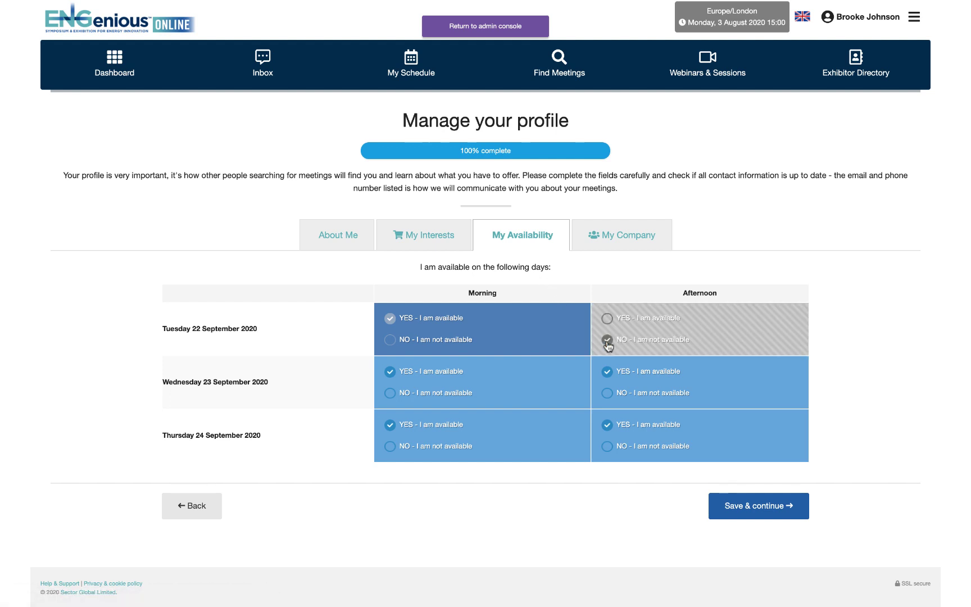
pyautogui.click(625, 236)
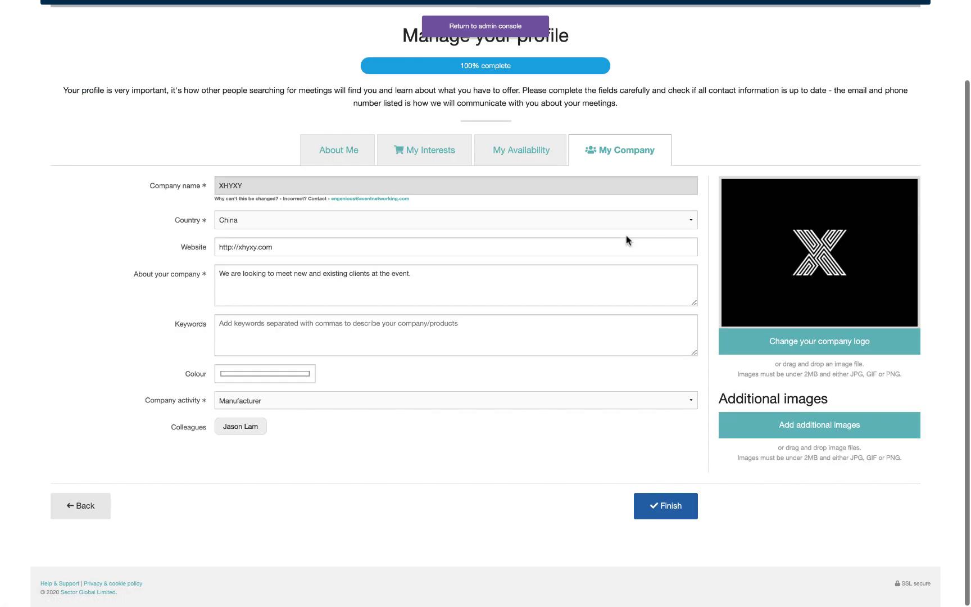
pyautogui.scroll(2, 626, 235)
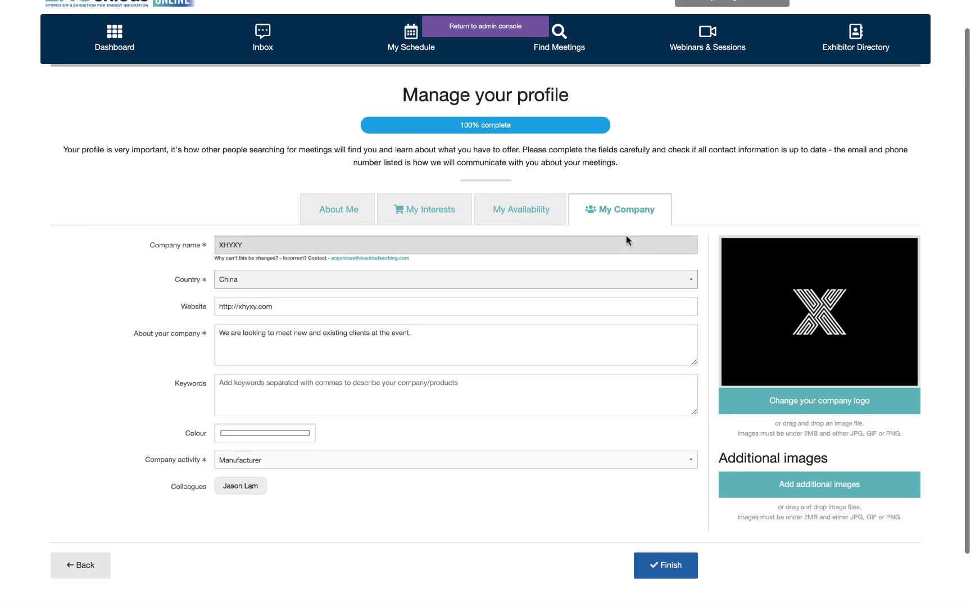
pyautogui.scroll(1, 626, 235)
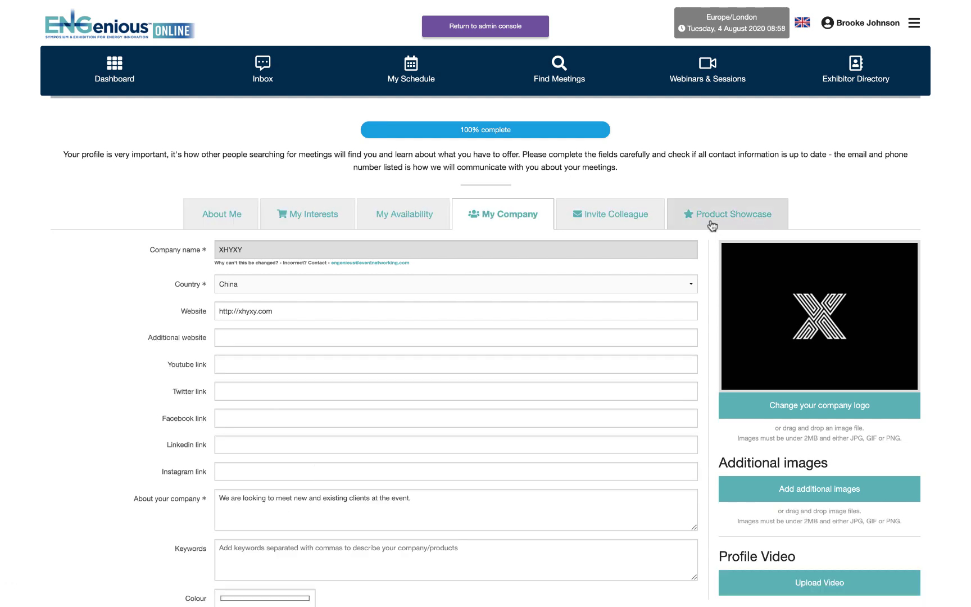
# Open the empty Product Showcase form and click into its External link field.
pyautogui.click(709, 217)
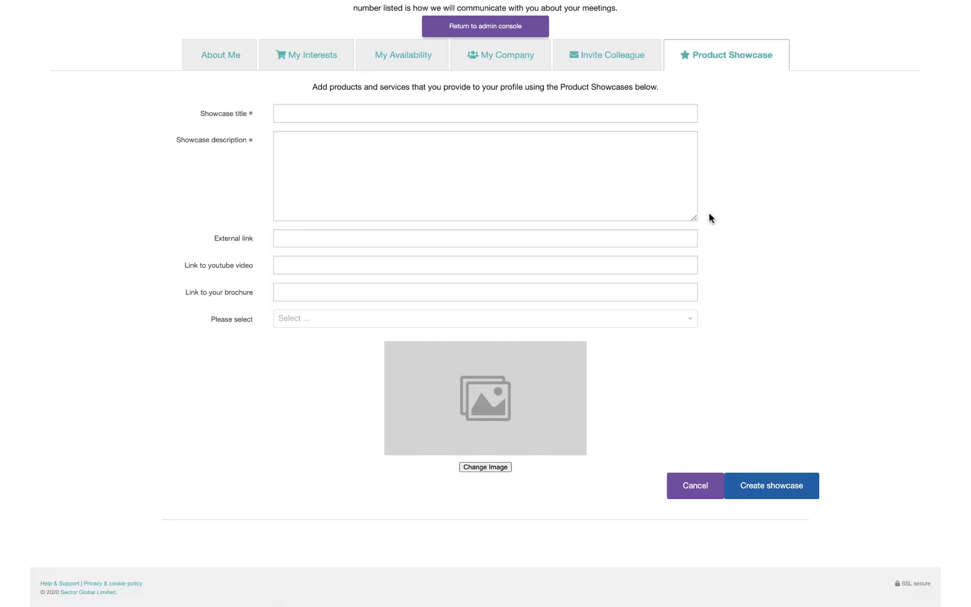
pyautogui.scroll(4, 709, 218)
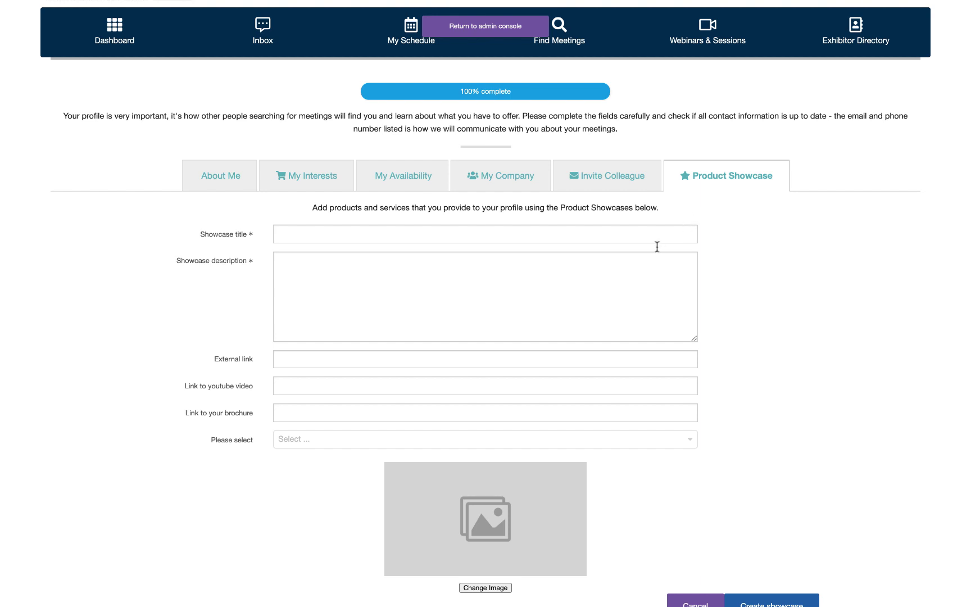
pyautogui.click(536, 366)
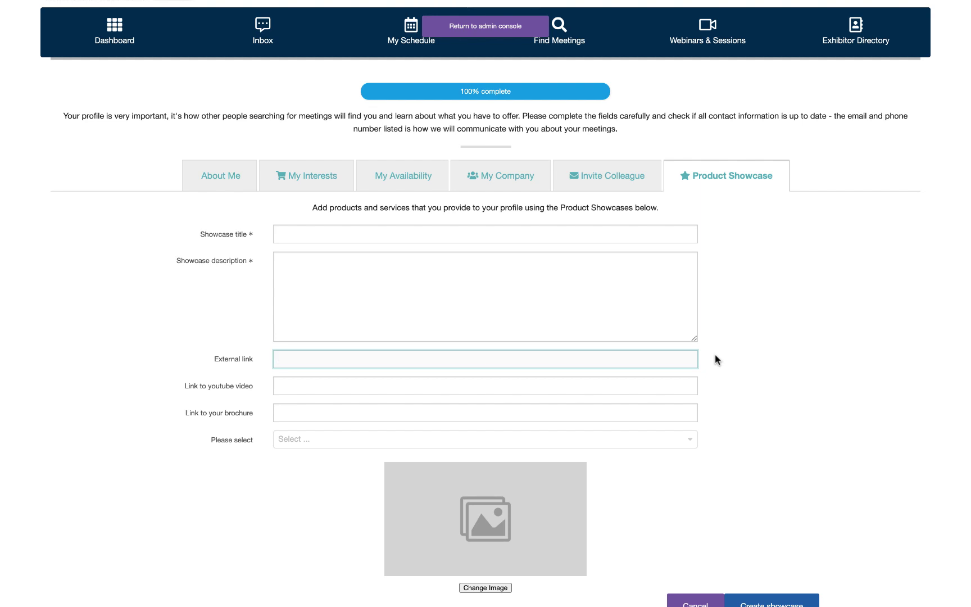
pyautogui.scroll(-2, 718, 359)
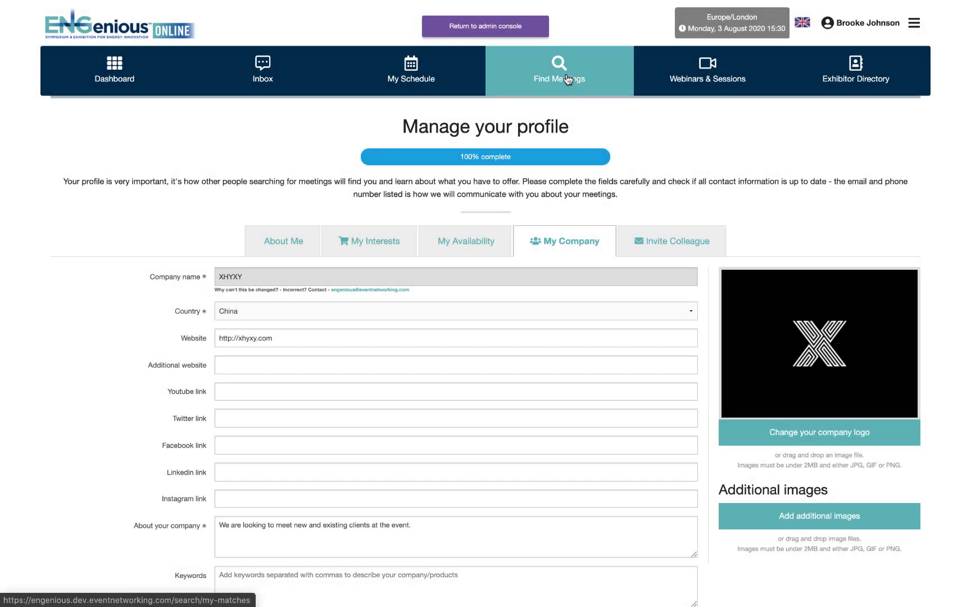
# Search for Purchasers or Providers of Artificial Intelligence, Augmented Reality, Automation and Big Data/Analytics.
pyautogui.click(568, 79)
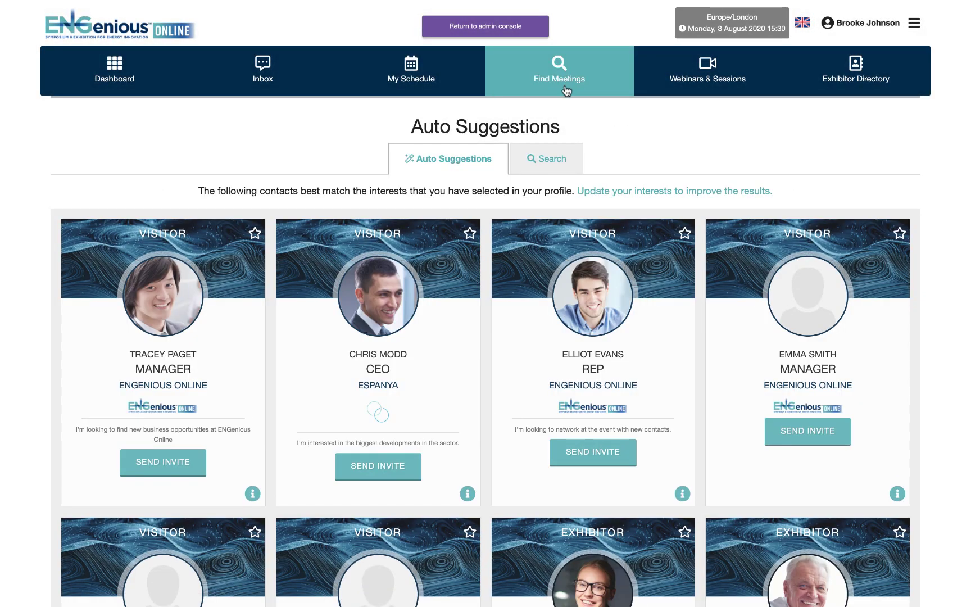
pyautogui.click(545, 171)
pyautogui.click(495, 210)
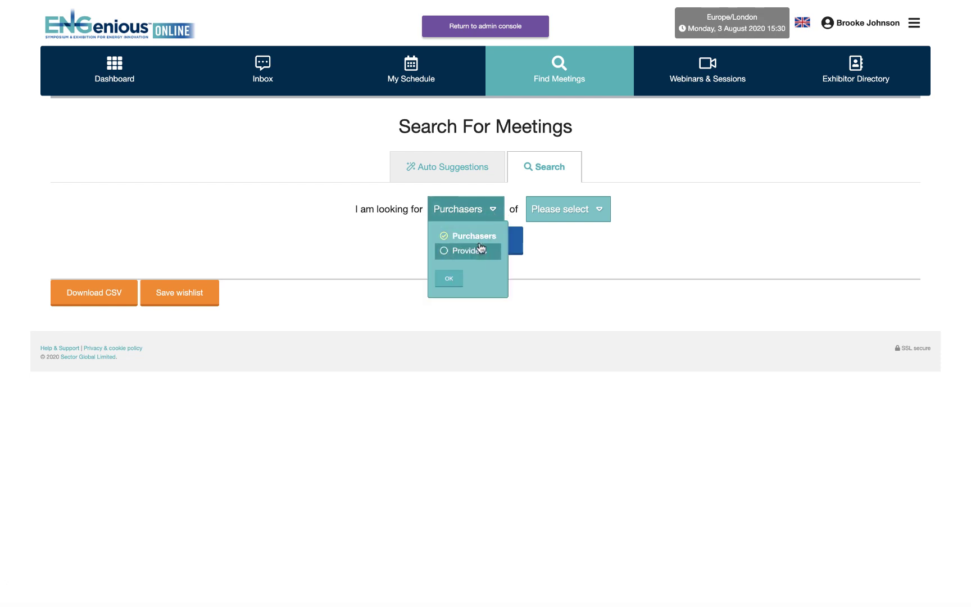
pyautogui.click(458, 251)
pyautogui.click(557, 214)
pyautogui.click(572, 253)
pyautogui.click(597, 268)
pyautogui.click(583, 283)
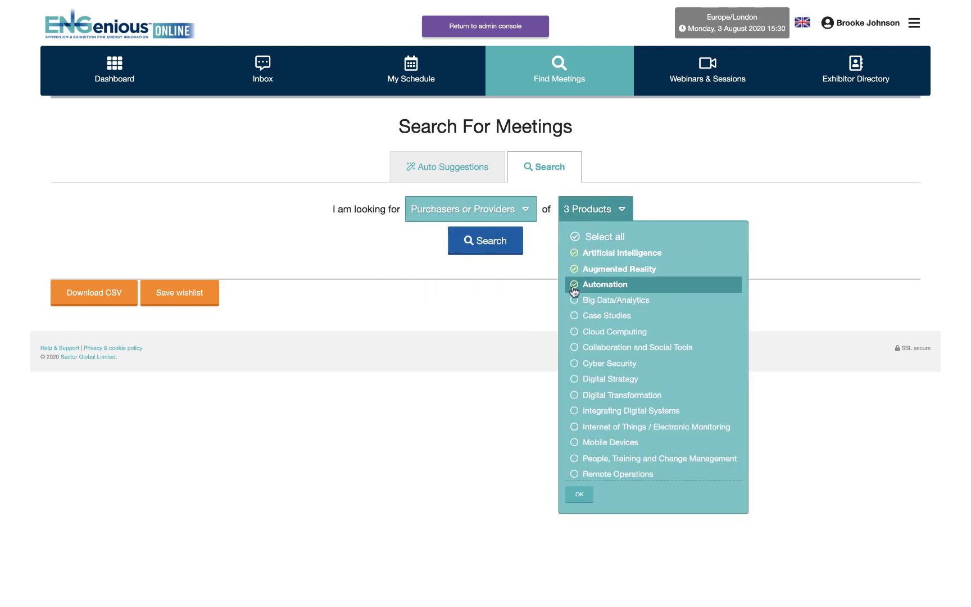
pyautogui.click(597, 300)
pyautogui.click(475, 248)
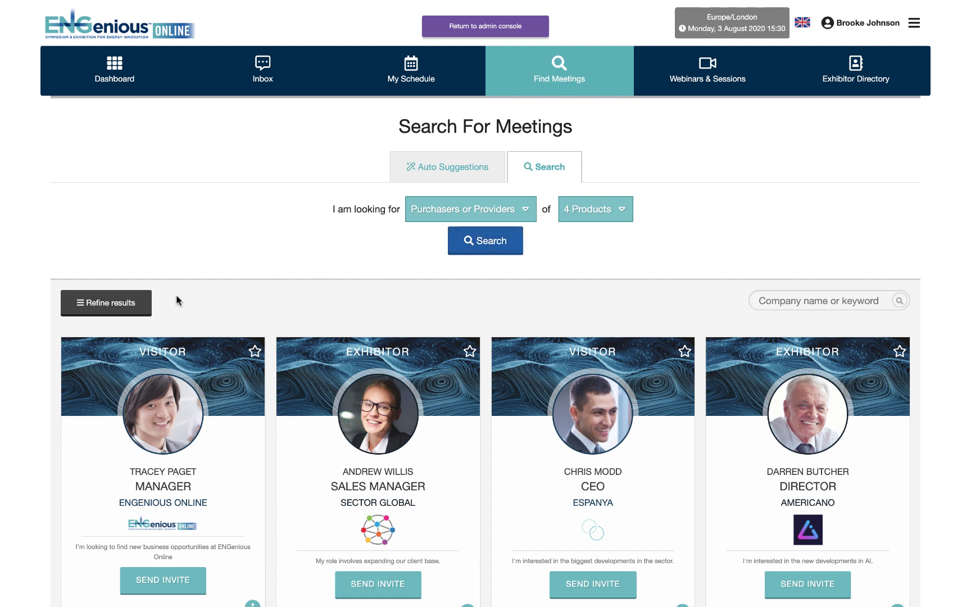
# Browse the results and add the Sector Global sales manager to favourites.
pyautogui.click(144, 305)
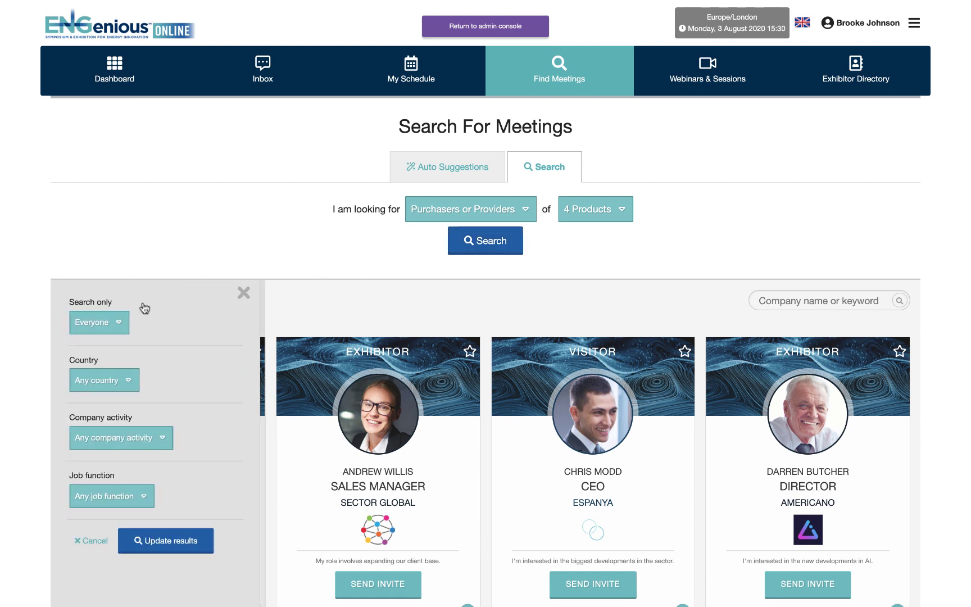
pyautogui.click(243, 293)
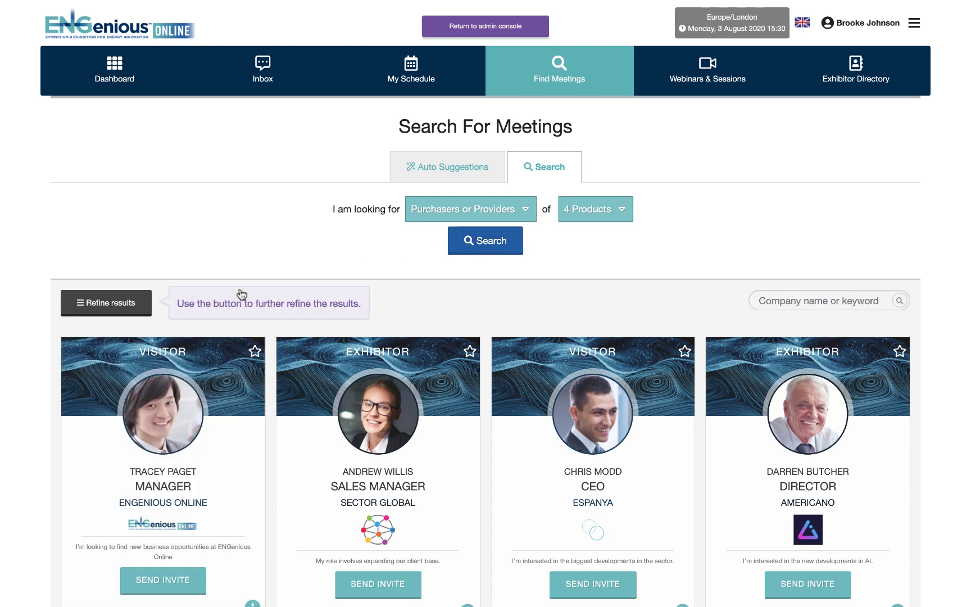
pyautogui.click(806, 299)
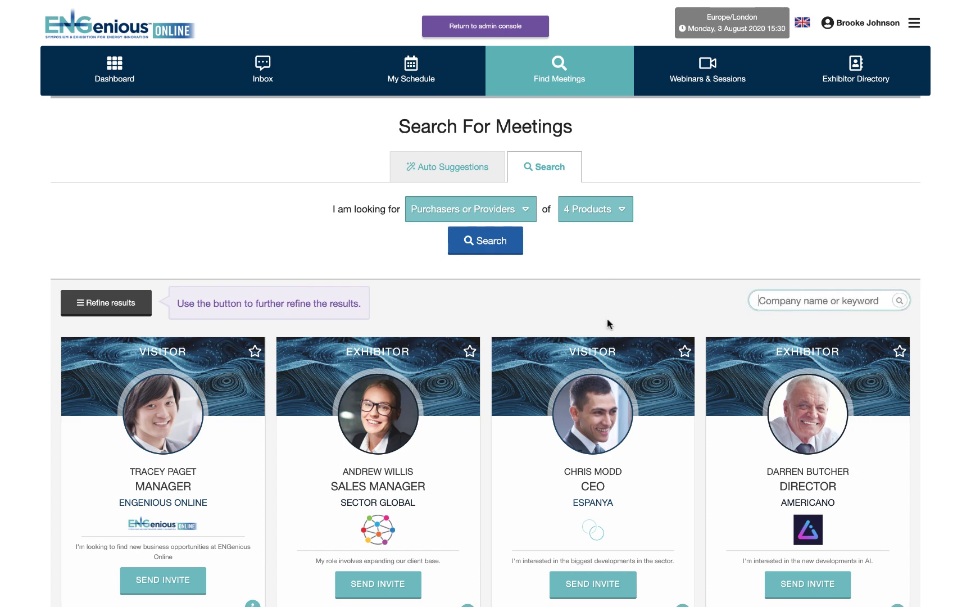
pyautogui.scroll(-1, 492, 448)
pyautogui.scroll(-1, 492, 447)
pyautogui.click(467, 517)
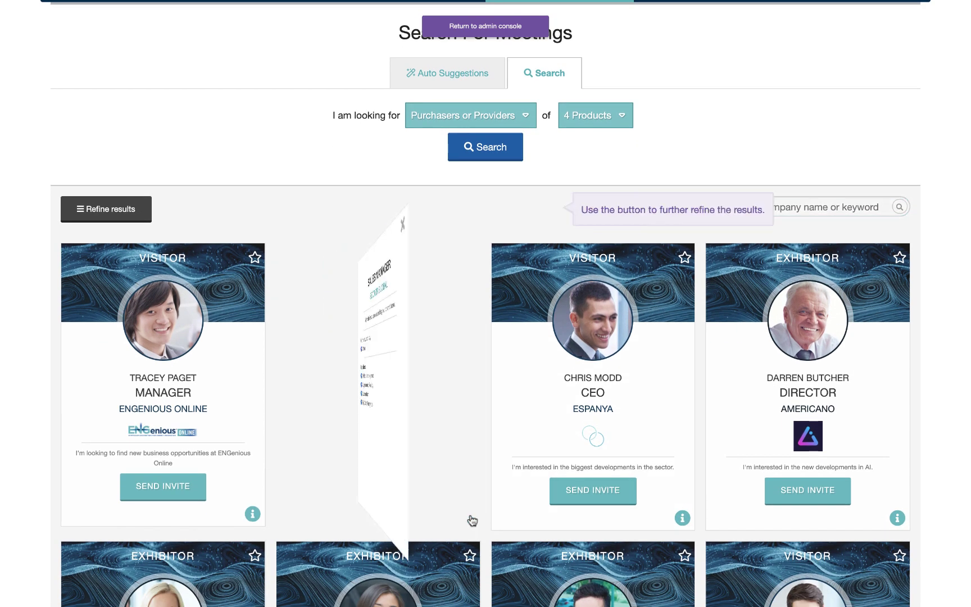
pyautogui.click(464, 251)
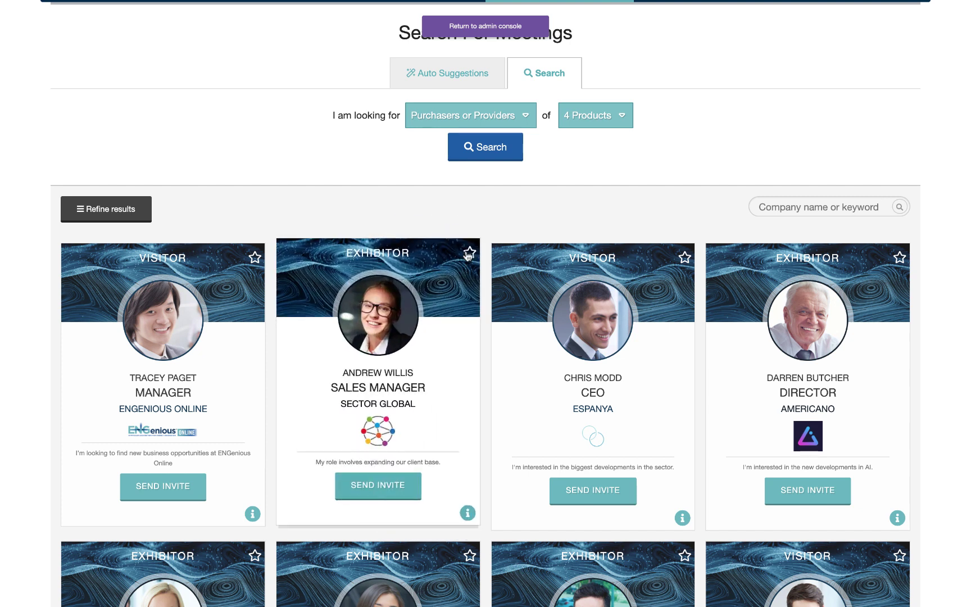
pyautogui.click(471, 256)
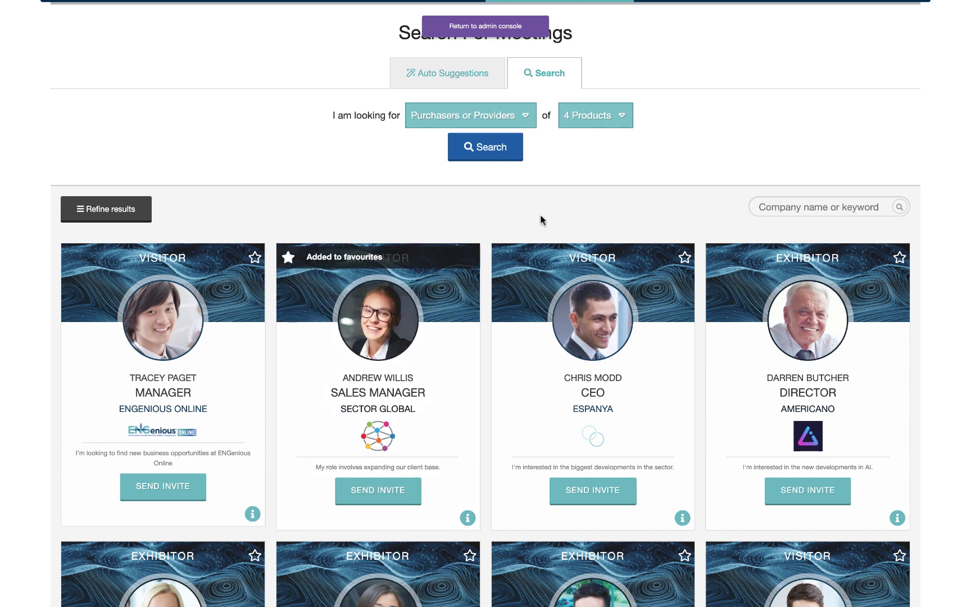
# Send the Sector Global sales manager a meeting invitation with a short discussion message.
pyautogui.click(401, 481)
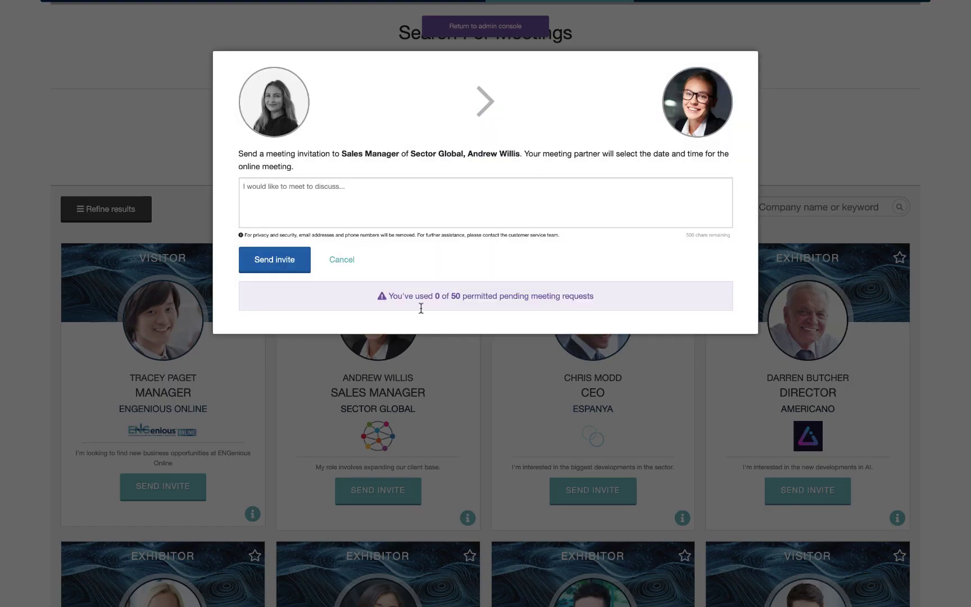
pyautogui.write('I')
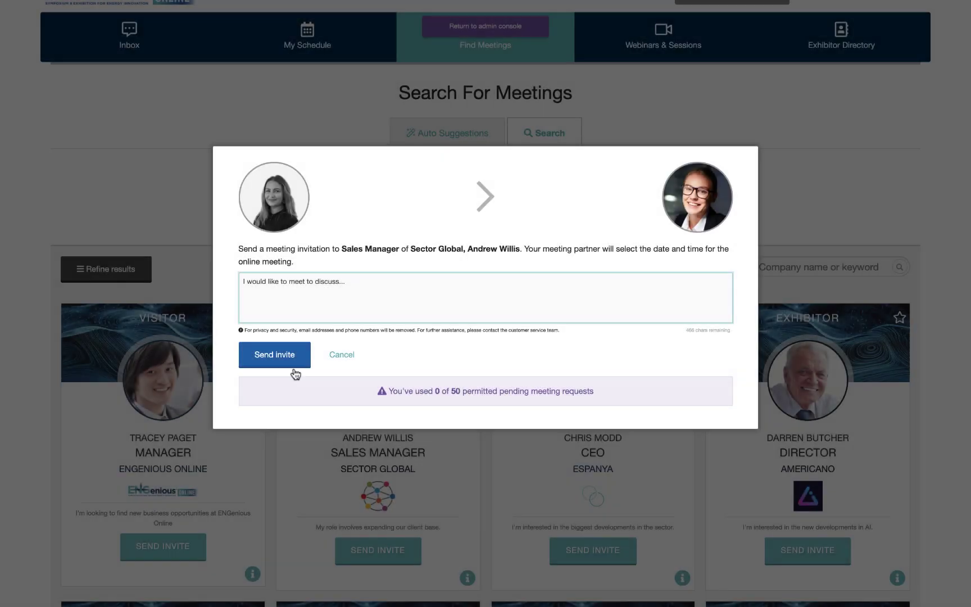
pyautogui.click(290, 357)
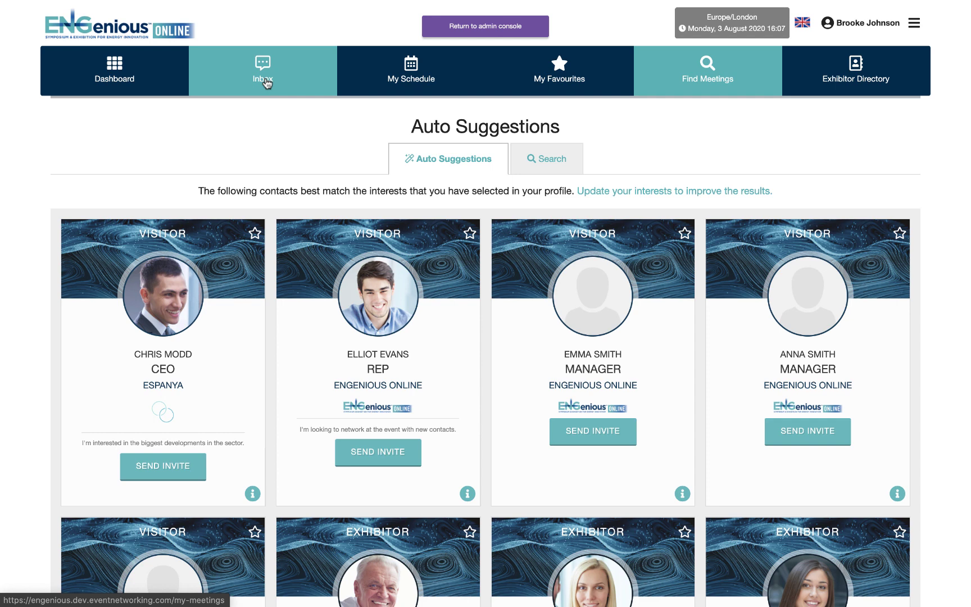
# Open the Inbox and bring up the pending meeting request to respond to it.
pyautogui.click(267, 84)
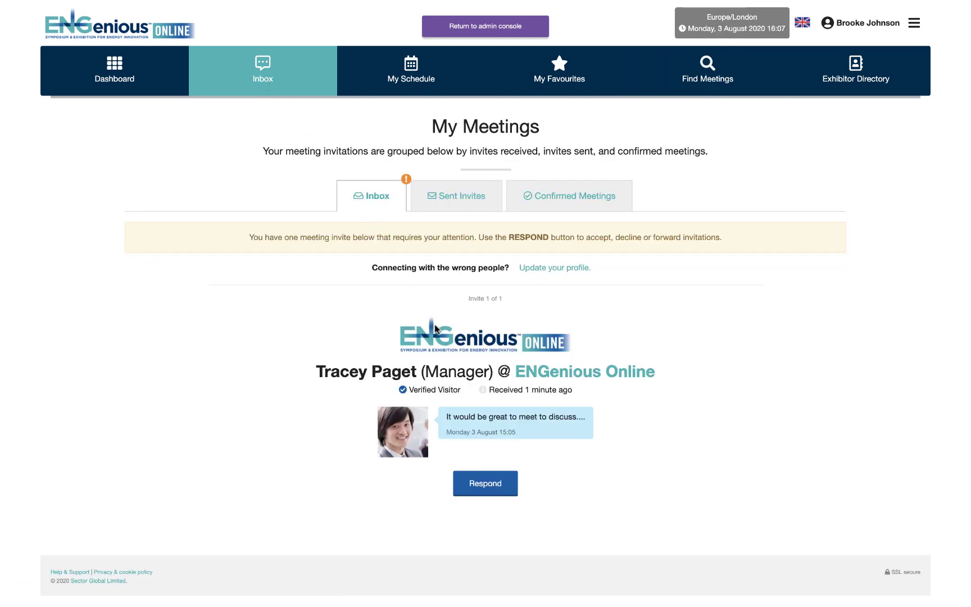
pyautogui.click(485, 484)
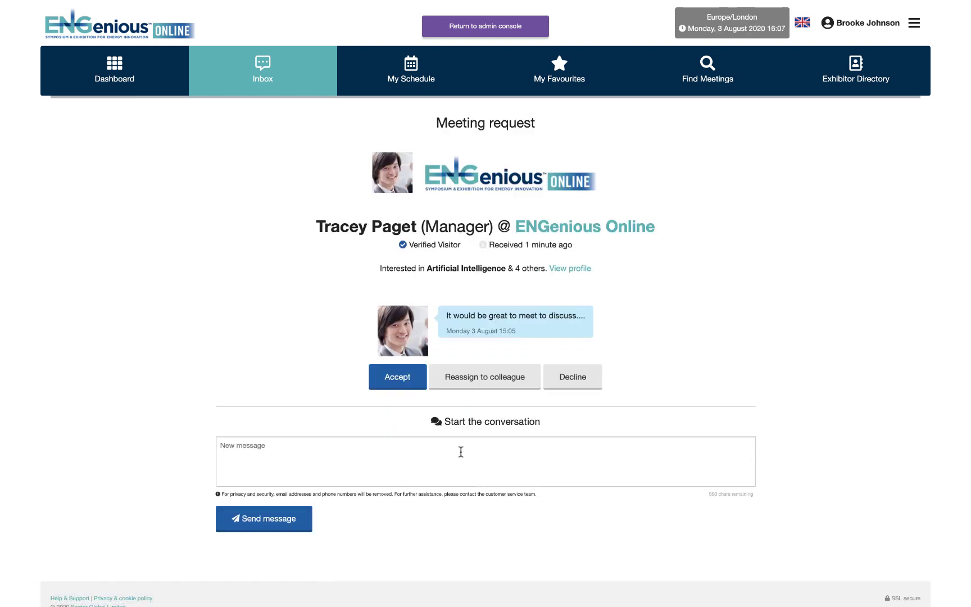
# Accept the meeting for Wednesday 23 September at 11:30 in the Online Lounge, then view My Schedule.
pyautogui.click(400, 378)
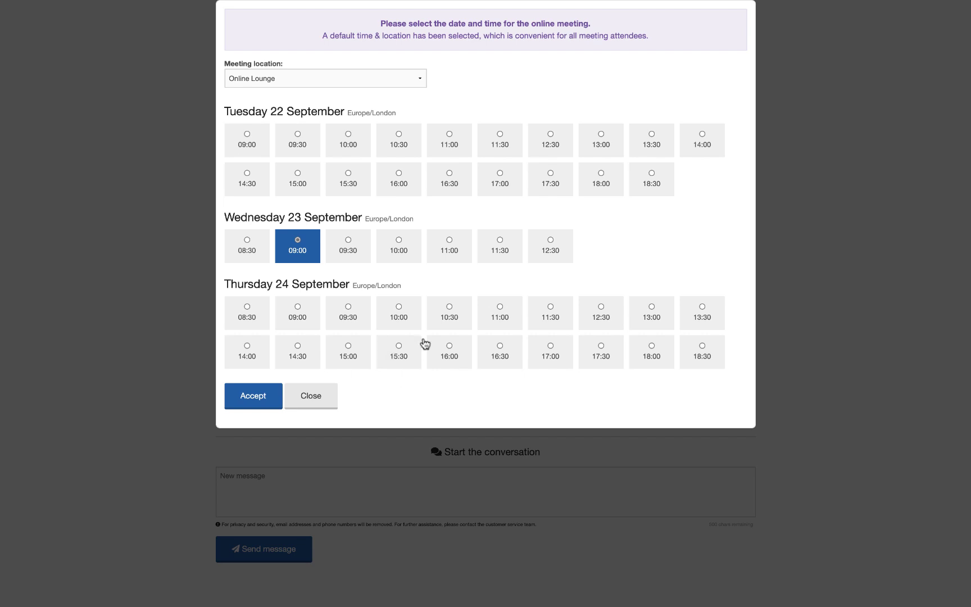
pyautogui.click(501, 251)
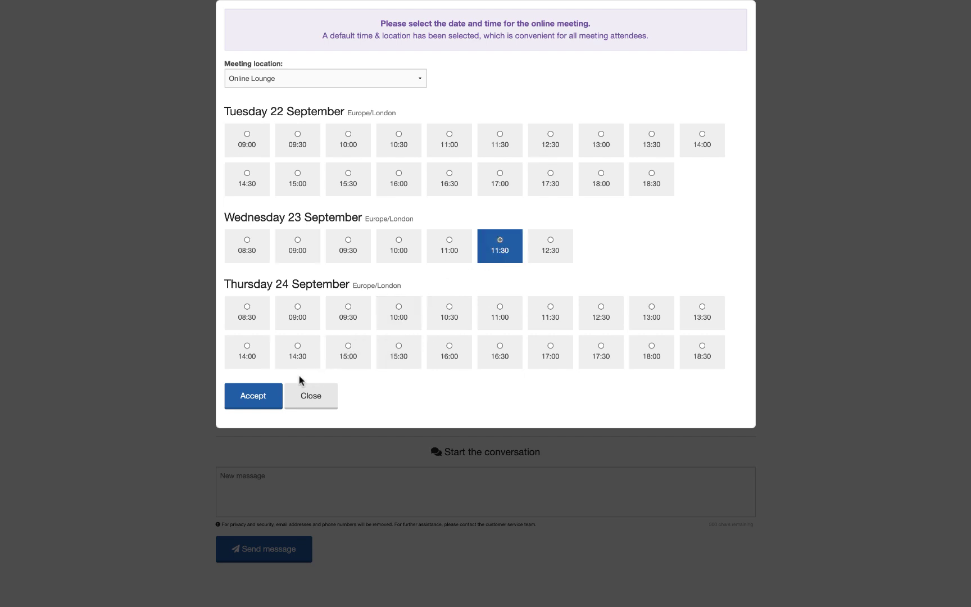
pyautogui.click(262, 400)
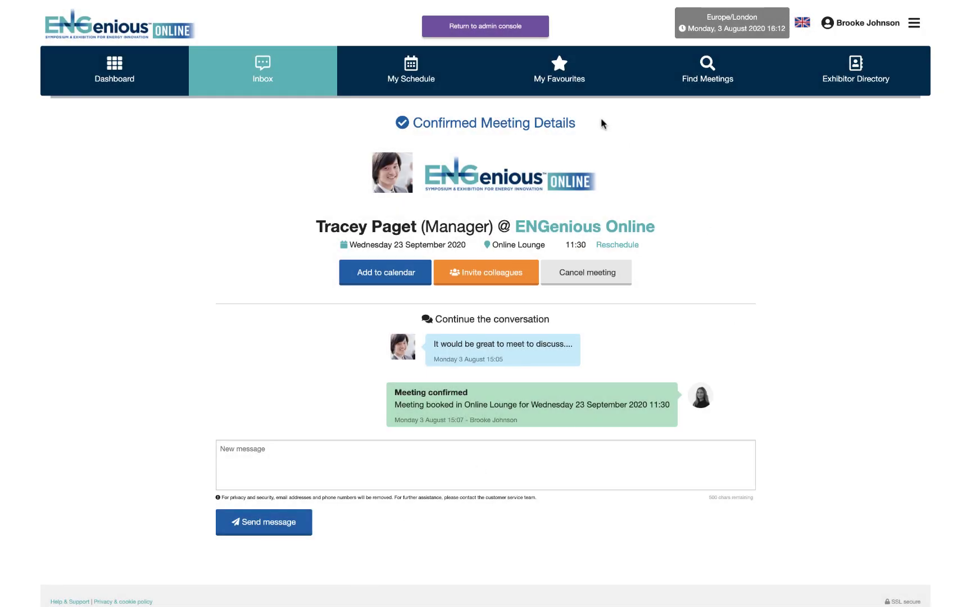
pyautogui.click(418, 82)
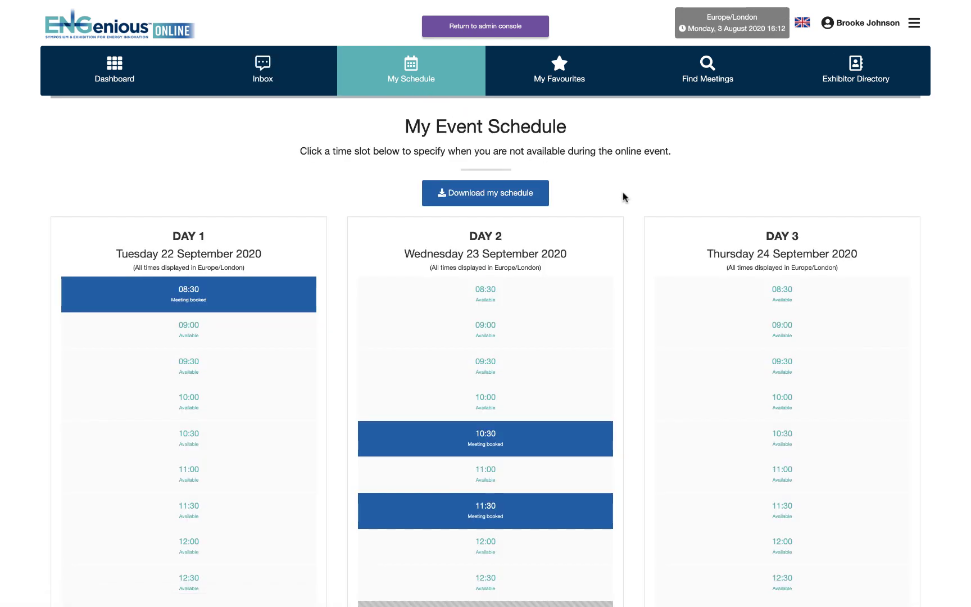
# Mark the Wednesday 23 September 09:00 slot unavailable with reason Other.
pyautogui.scroll(-2, 629, 200)
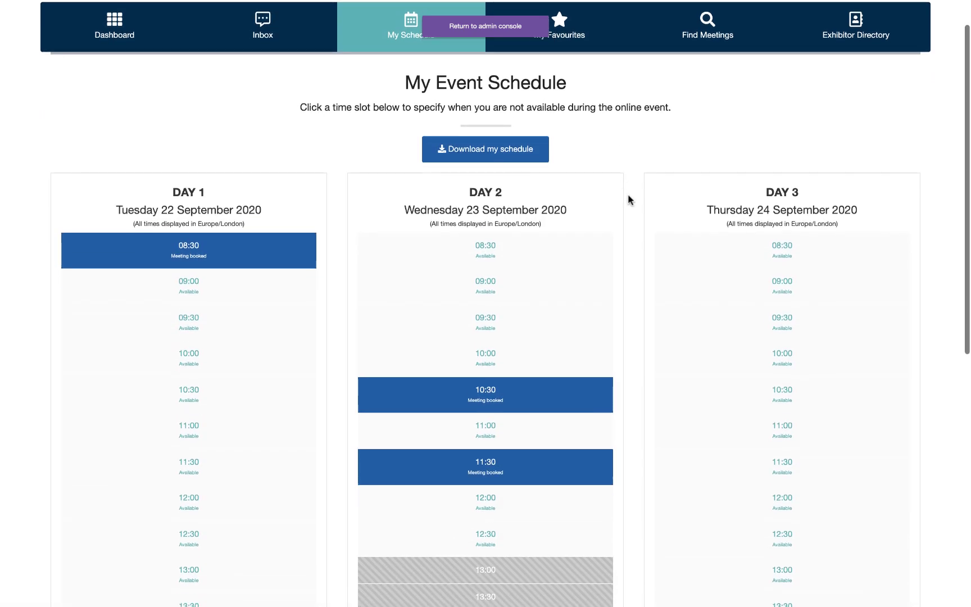
pyautogui.click(558, 287)
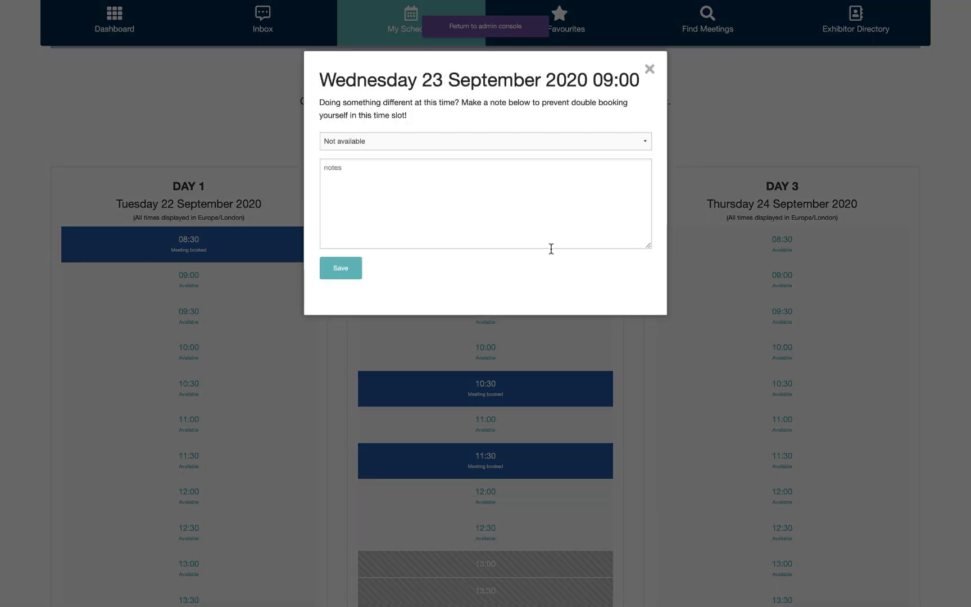
pyautogui.click(541, 143)
pyautogui.click(538, 150)
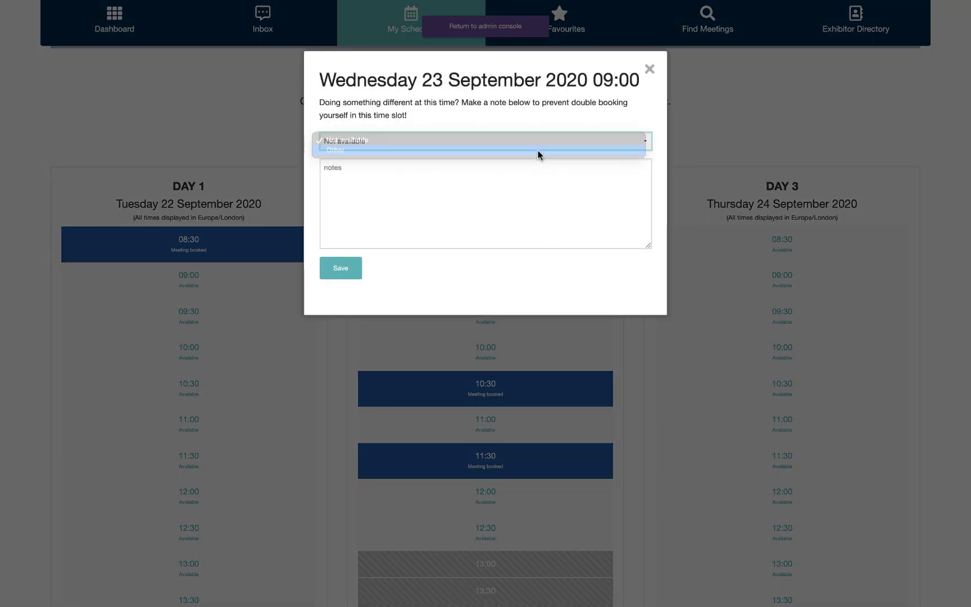
pyautogui.click(346, 275)
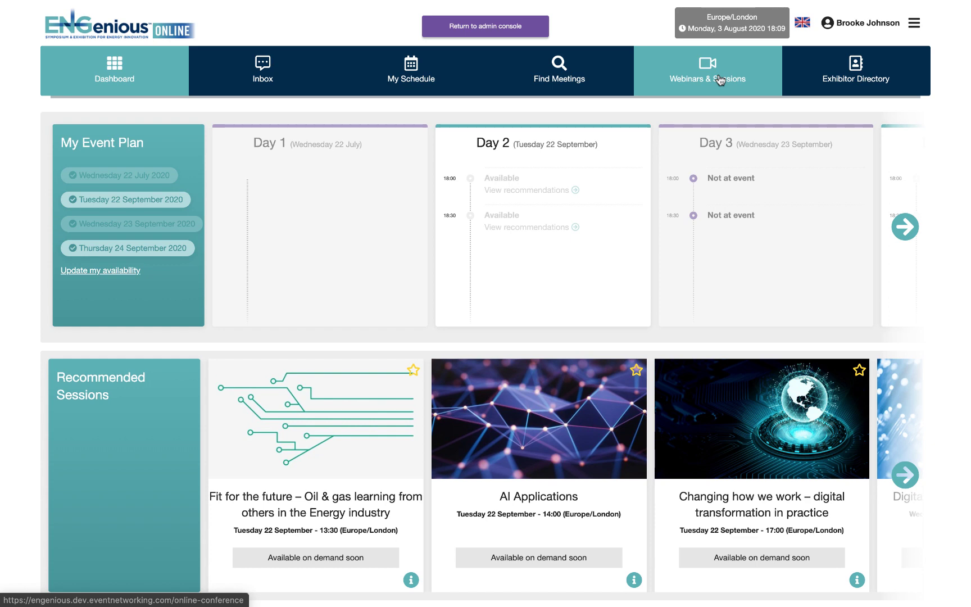
# Read the four on-demand session details and favourite 'Fit for the future' and 'Changing how we work'.
pyautogui.click(720, 80)
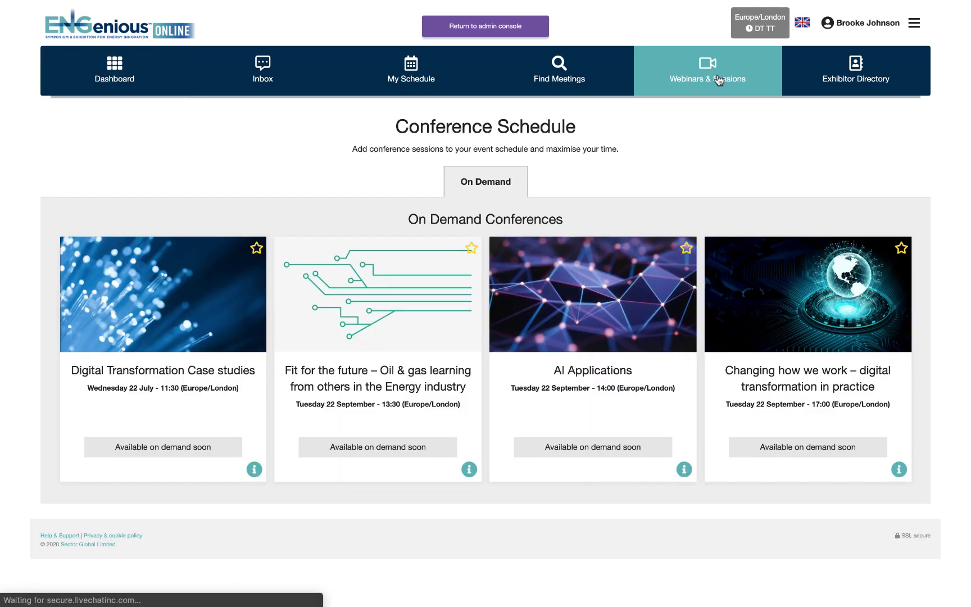
pyautogui.click(254, 470)
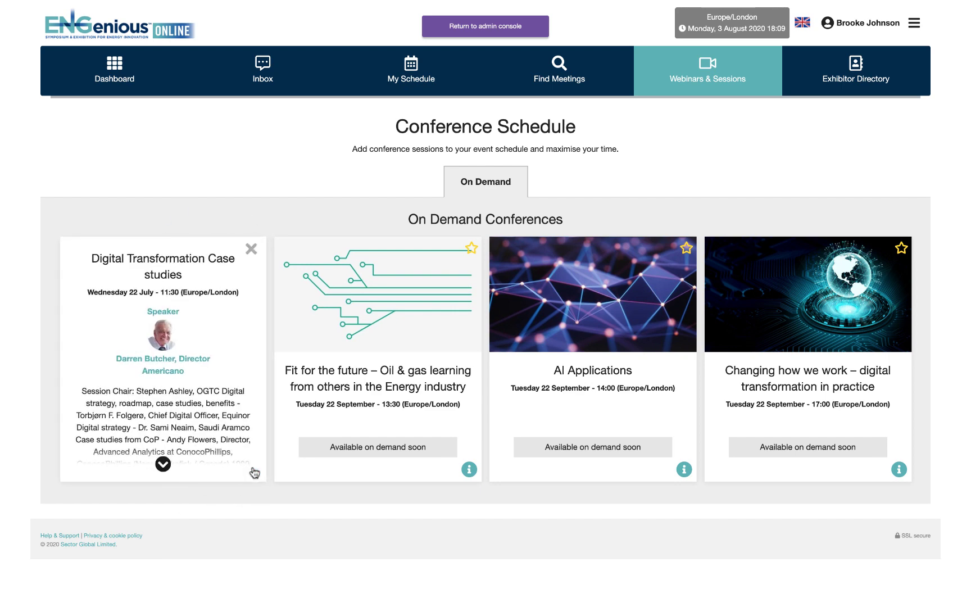
pyautogui.click(164, 465)
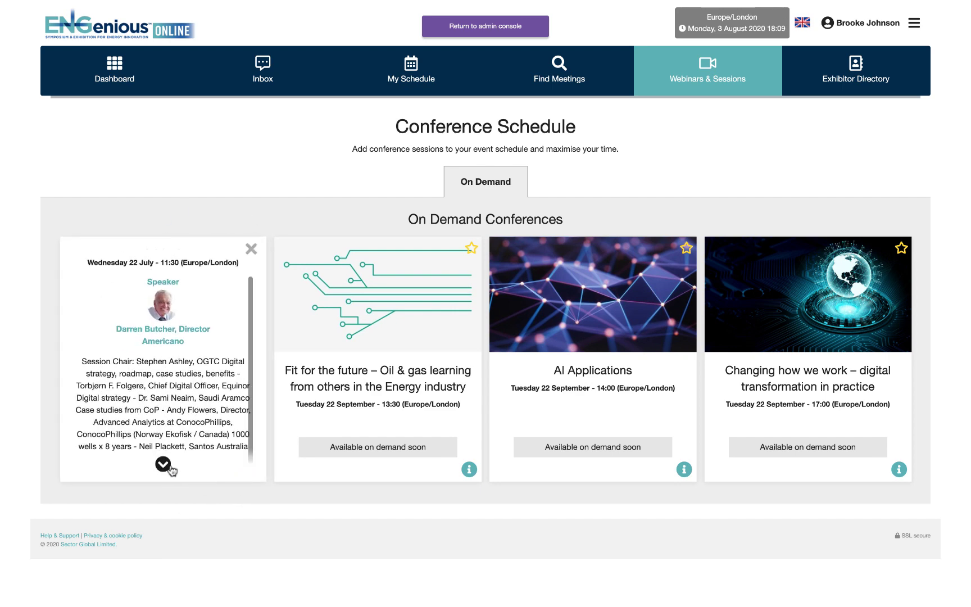
pyautogui.click(469, 470)
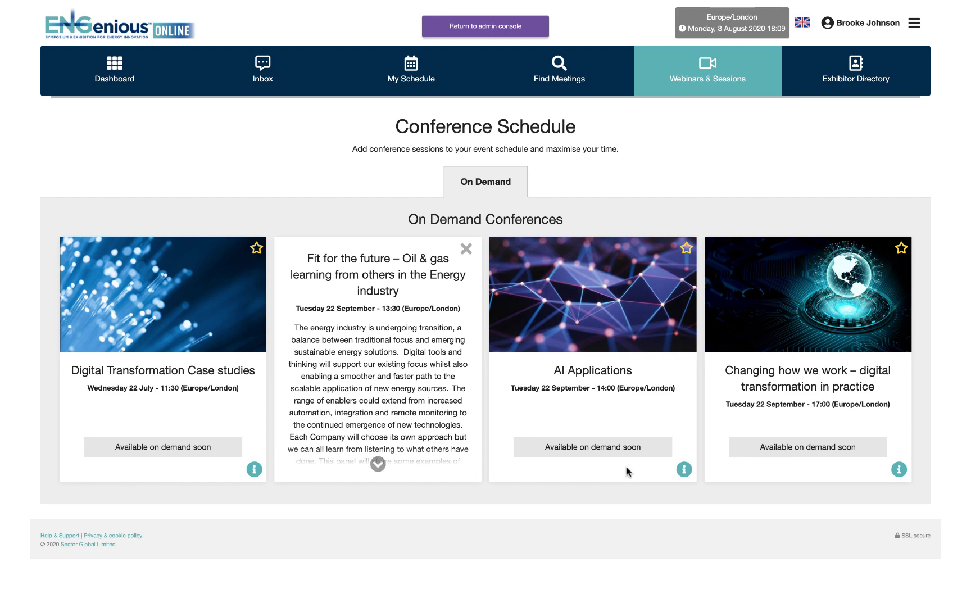
pyautogui.click(683, 471)
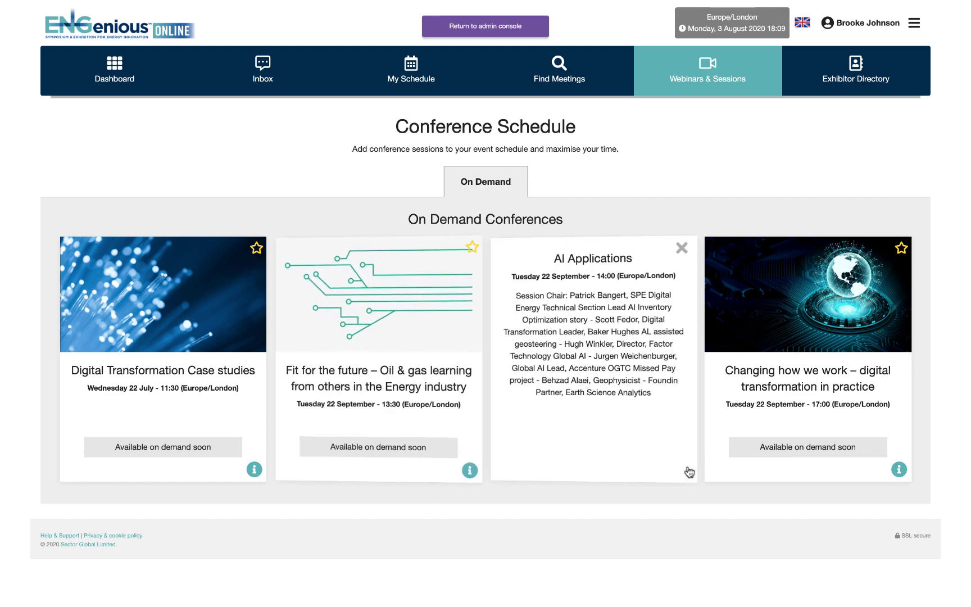
pyautogui.click(899, 470)
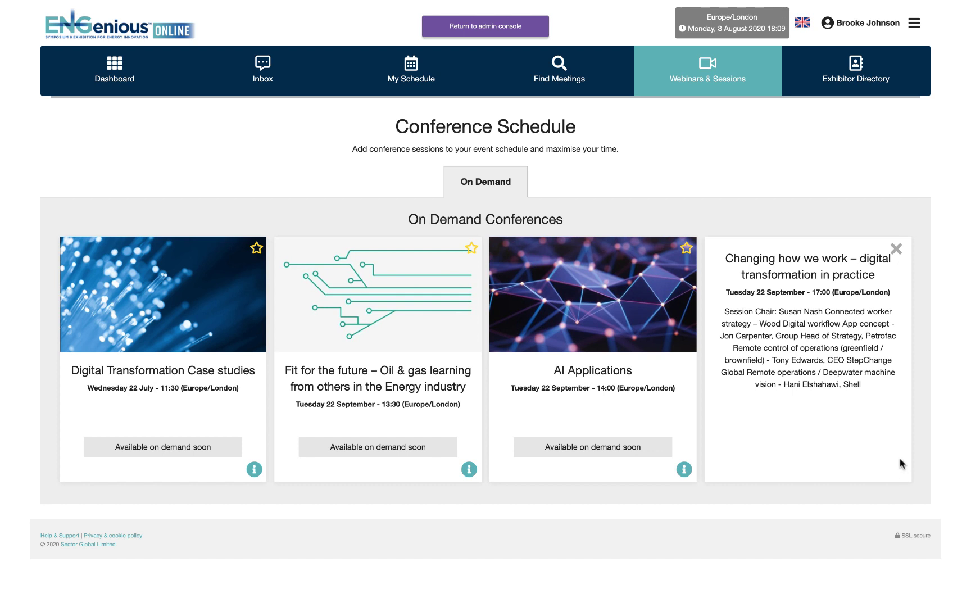
pyautogui.click(896, 249)
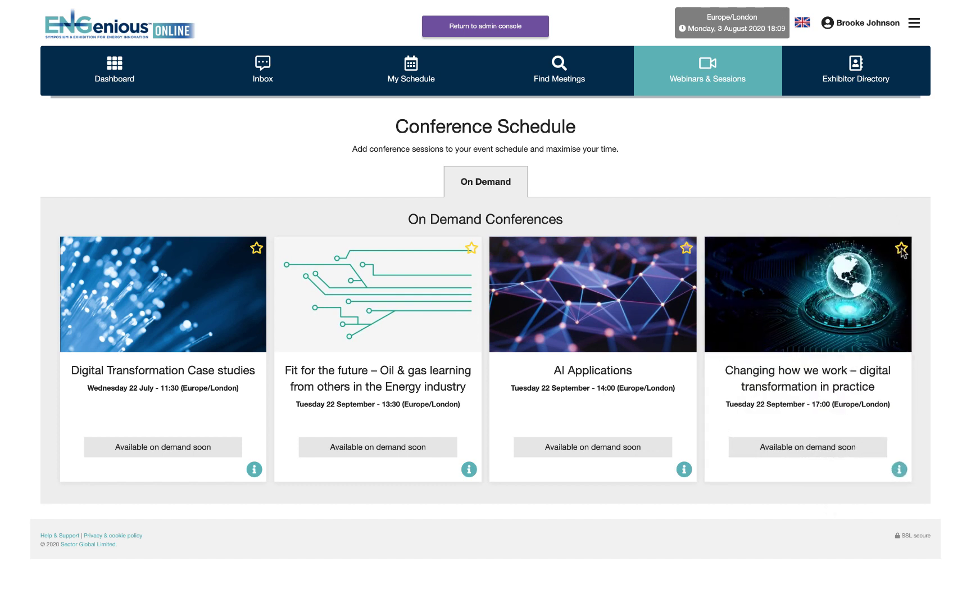
pyautogui.click(901, 249)
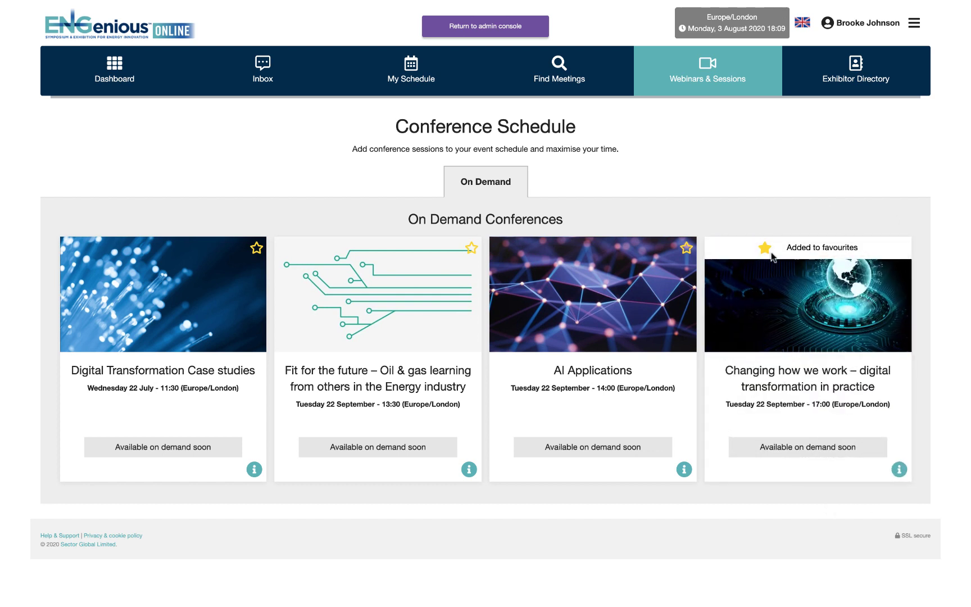
pyautogui.click(472, 248)
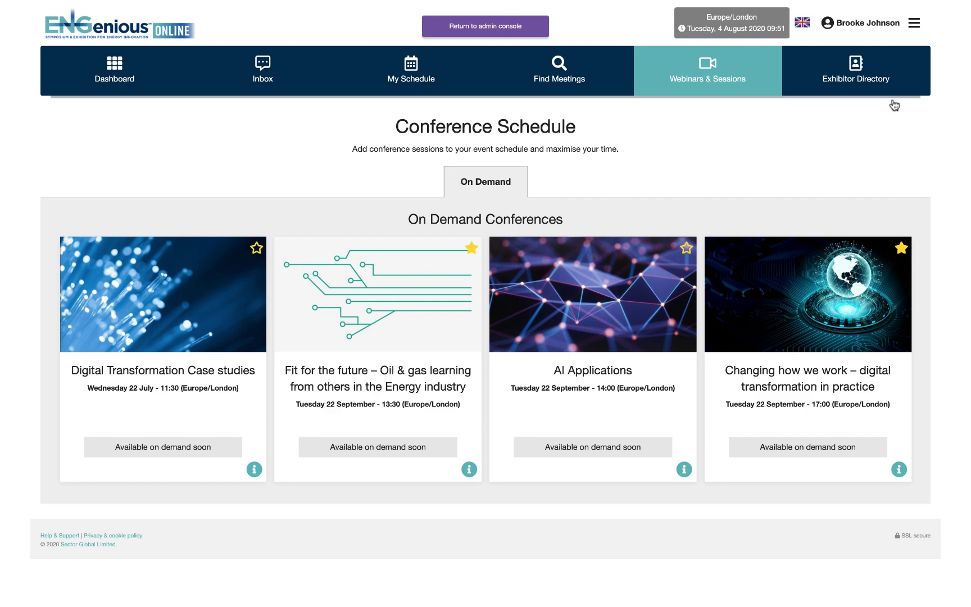
# Show the alphabetical Exhibitor List in the Exhibitor Directory.
pyautogui.click(876, 88)
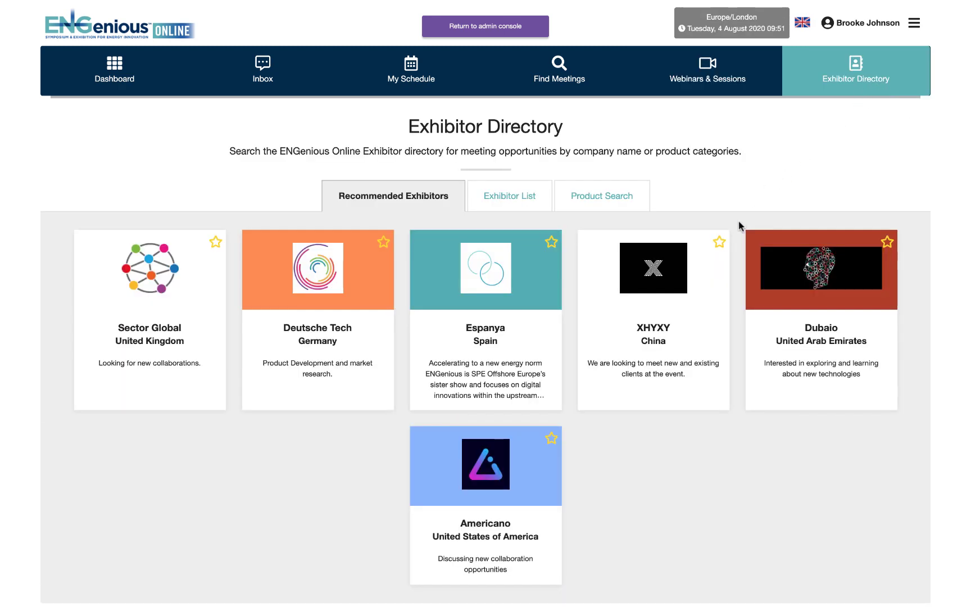
pyautogui.scroll(-2, 739, 225)
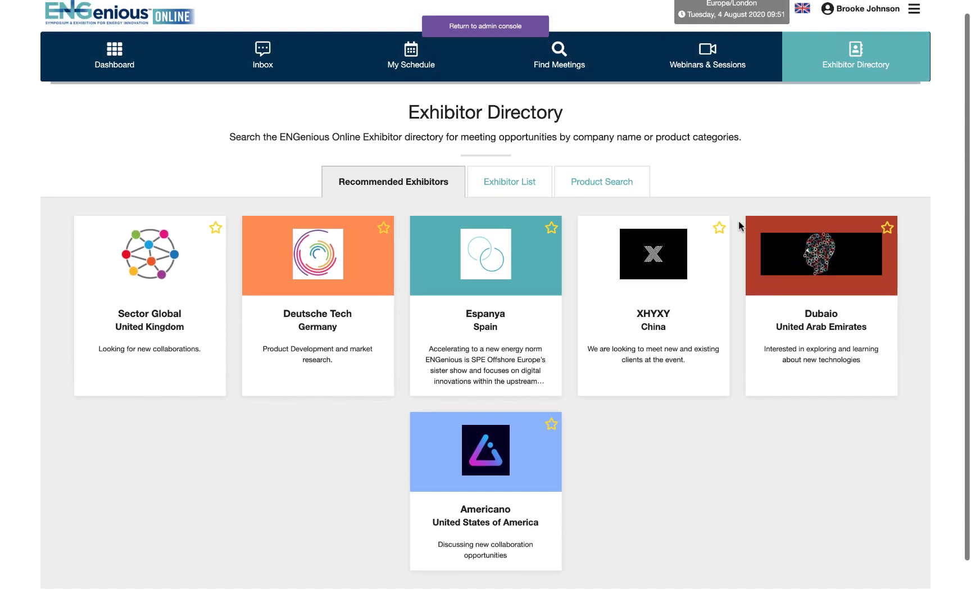
pyautogui.scroll(1, 739, 221)
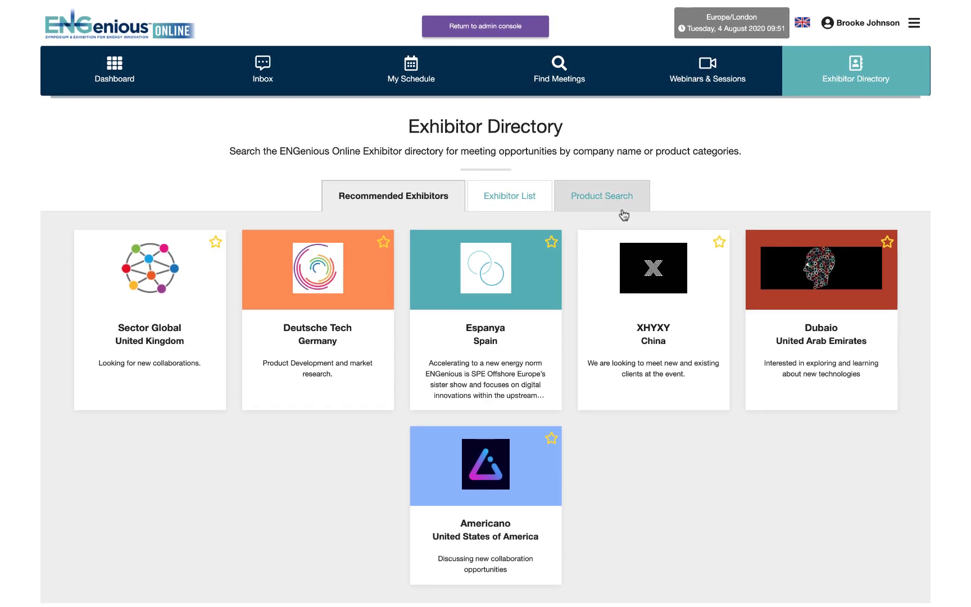
pyautogui.click(522, 199)
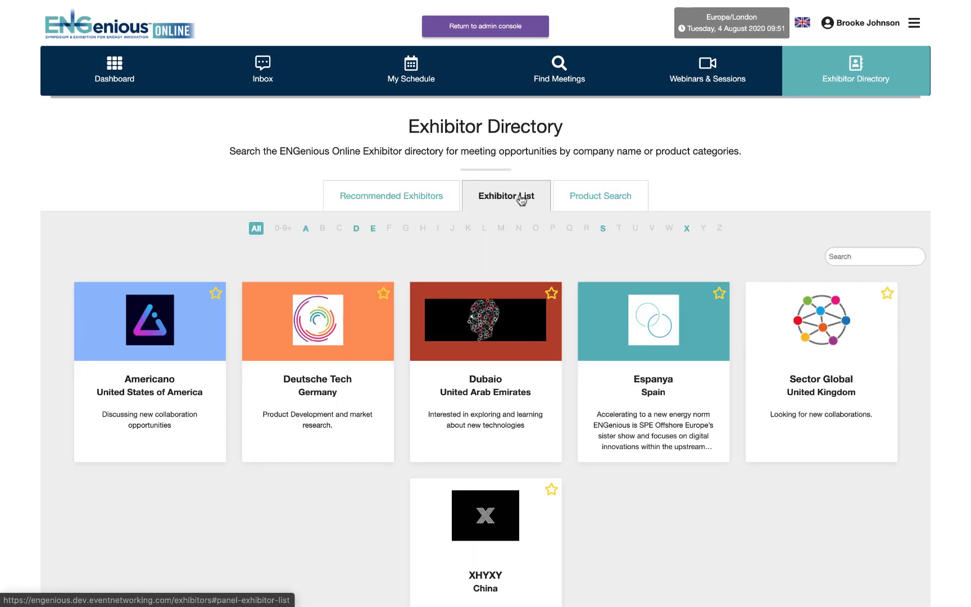
# Open the Espanya exhibitor profile and view its CEO and CTO contacts.
pyautogui.click(614, 321)
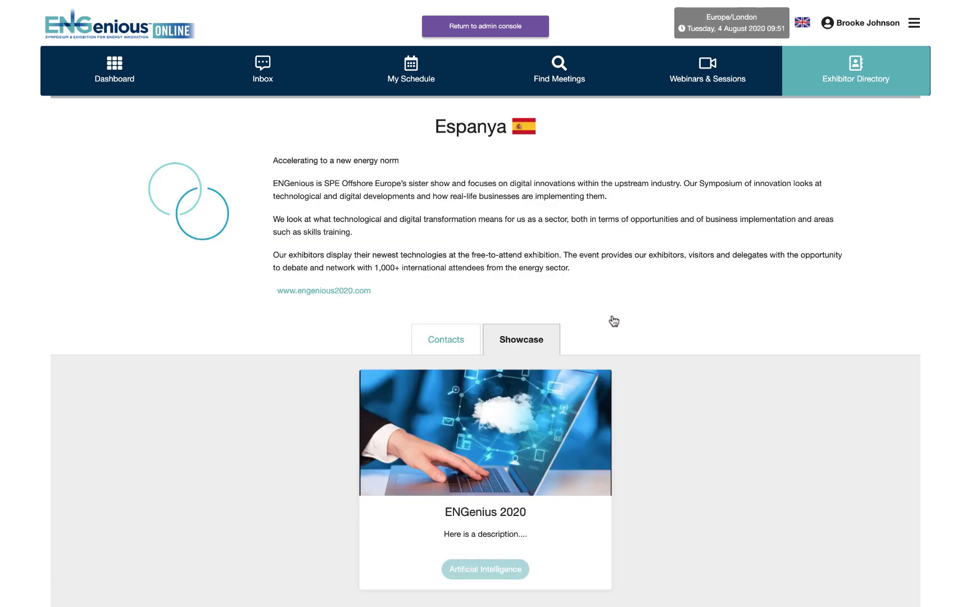
pyautogui.scroll(-1, 614, 321)
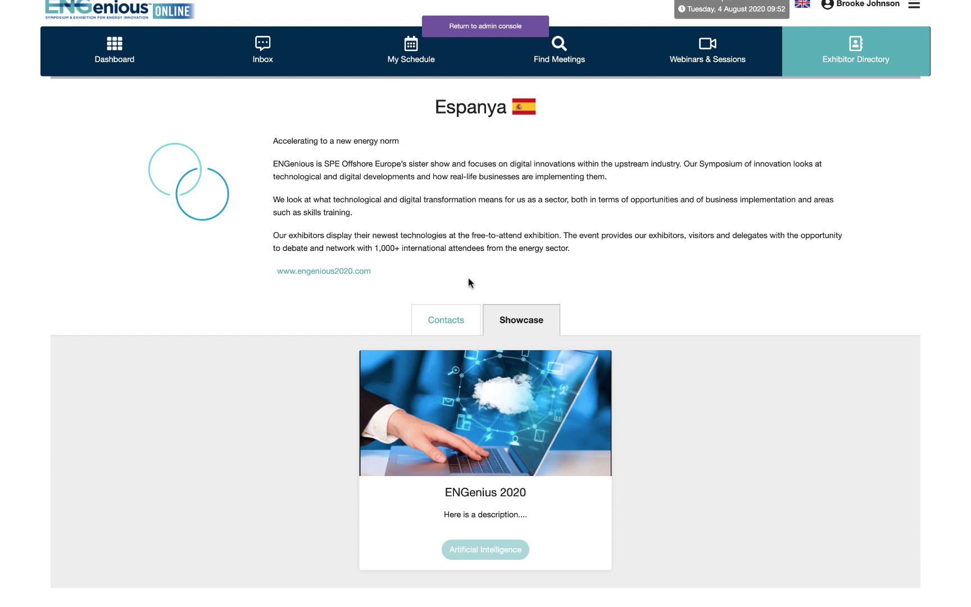
pyautogui.click(453, 318)
pyautogui.scroll(-3, 452, 313)
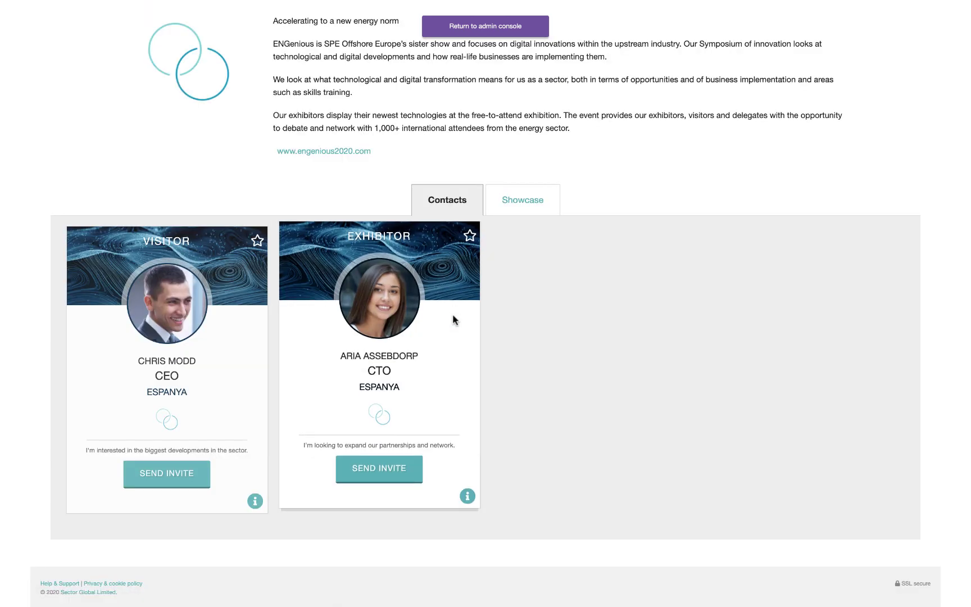
# Favourite an Espanya contact, request a longer meeting, then rate the speed networking session and start a comment.
pyautogui.click(469, 236)
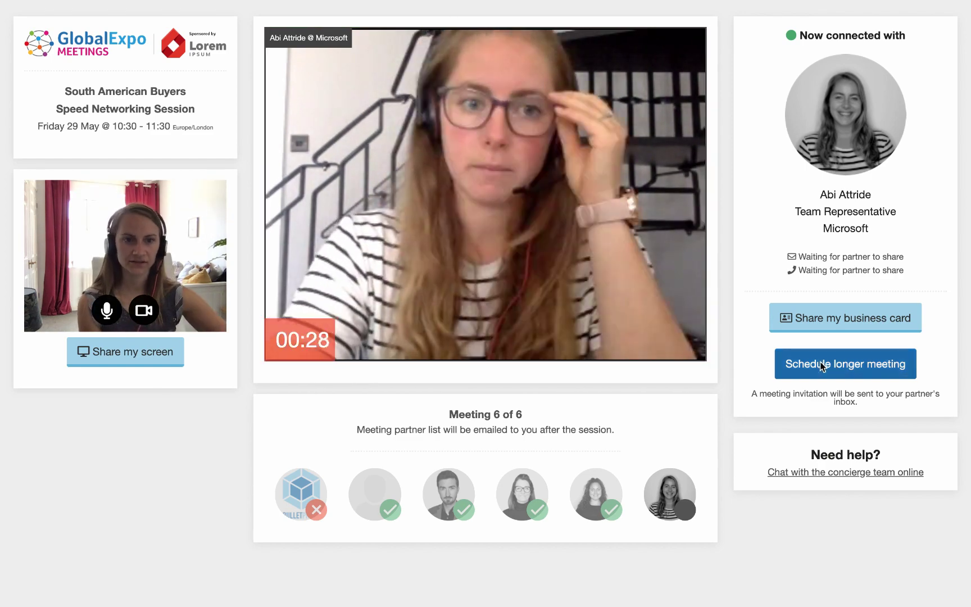
pyautogui.click(798, 365)
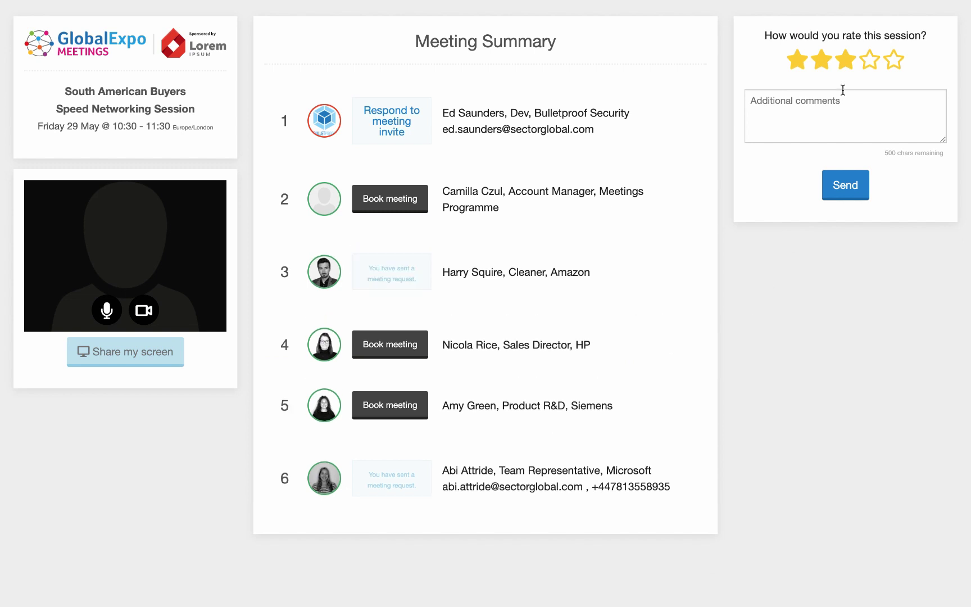
pyautogui.click(893, 60)
pyautogui.click(834, 111)
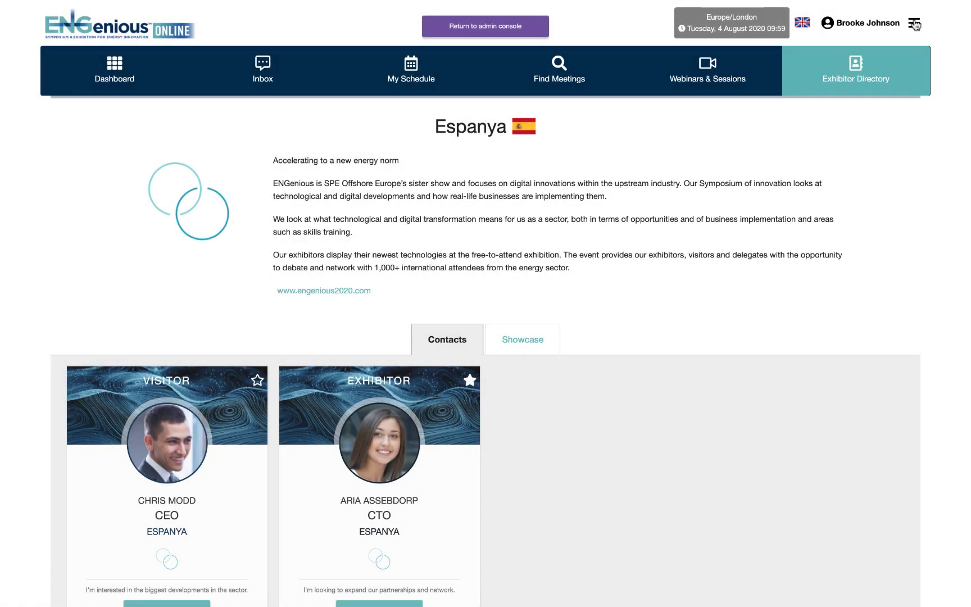
# Choose Help & Support from the top-right menu to show the FAQs.
pyautogui.click(914, 23)
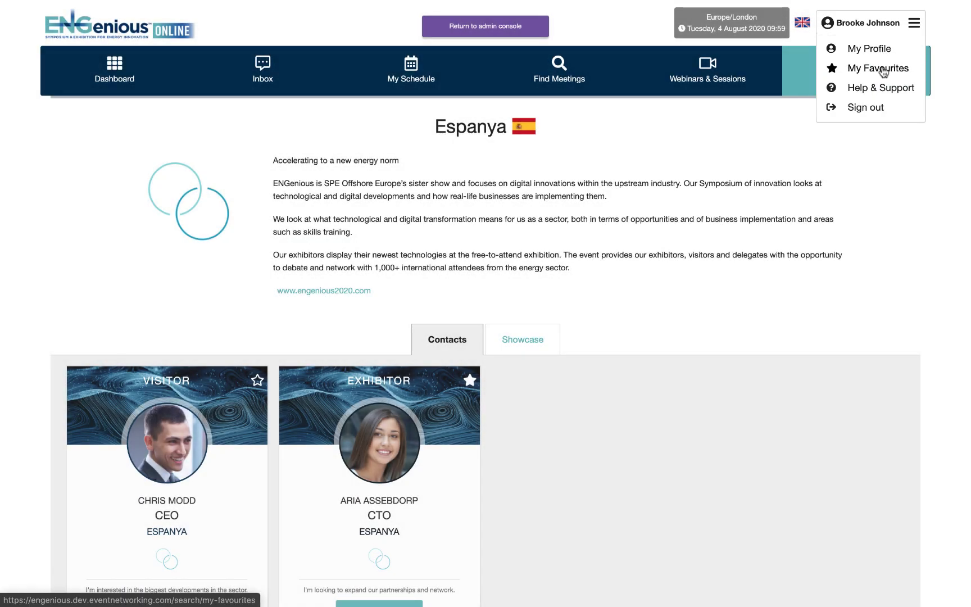
pyautogui.click(882, 88)
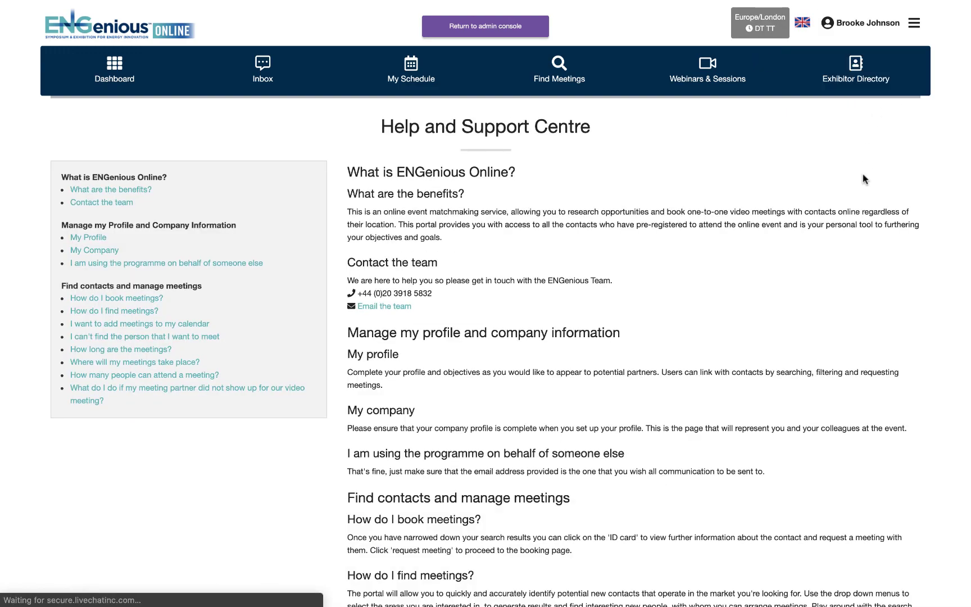